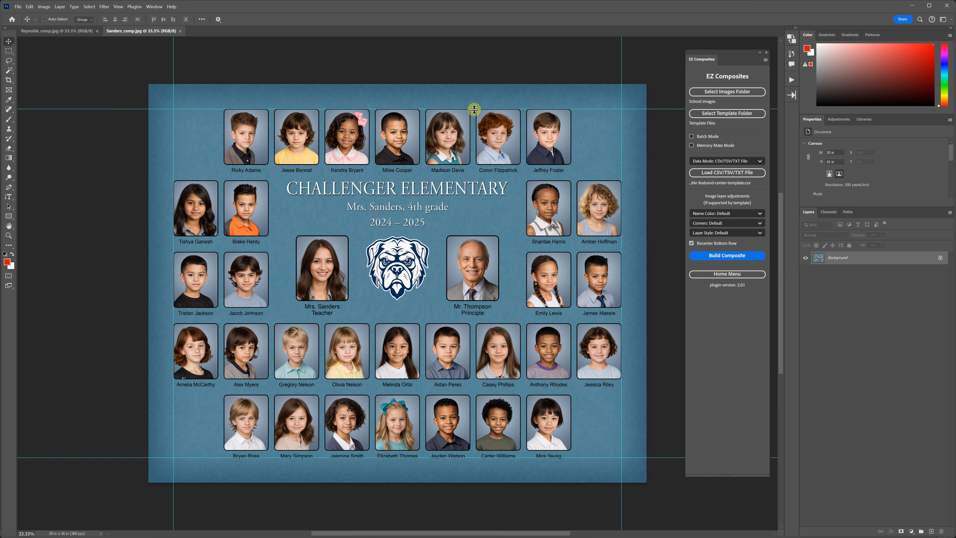
Step: Switch to EZCOMP-data-sample-double-featured-center-template.csv in LibreOffice Calc and widen the GROUPID column slightly
key(alt+Tab)
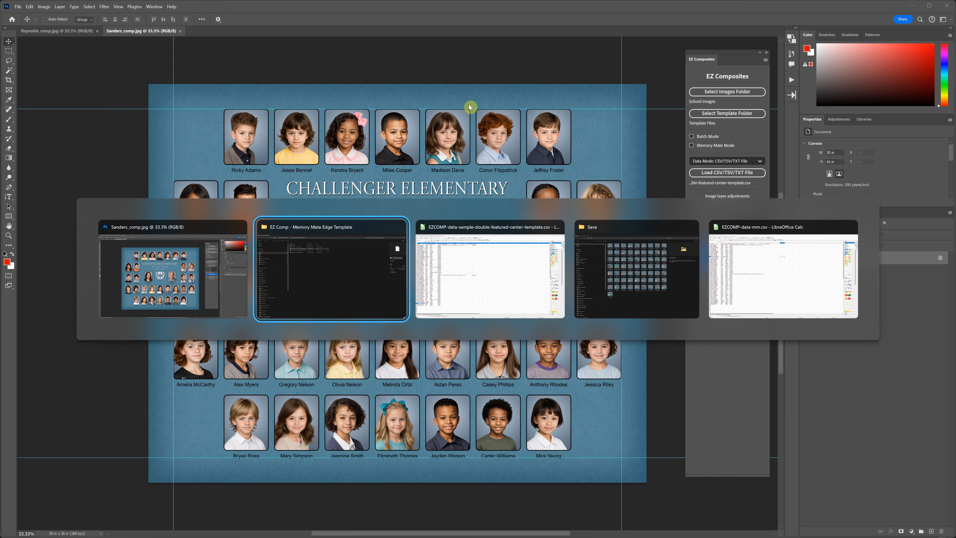
key(alt+Tab)
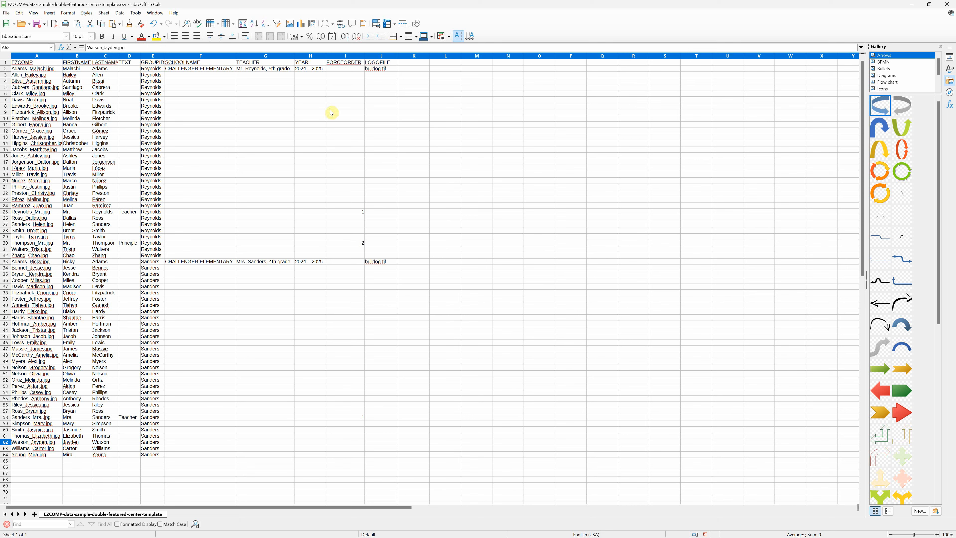
click(268, 101)
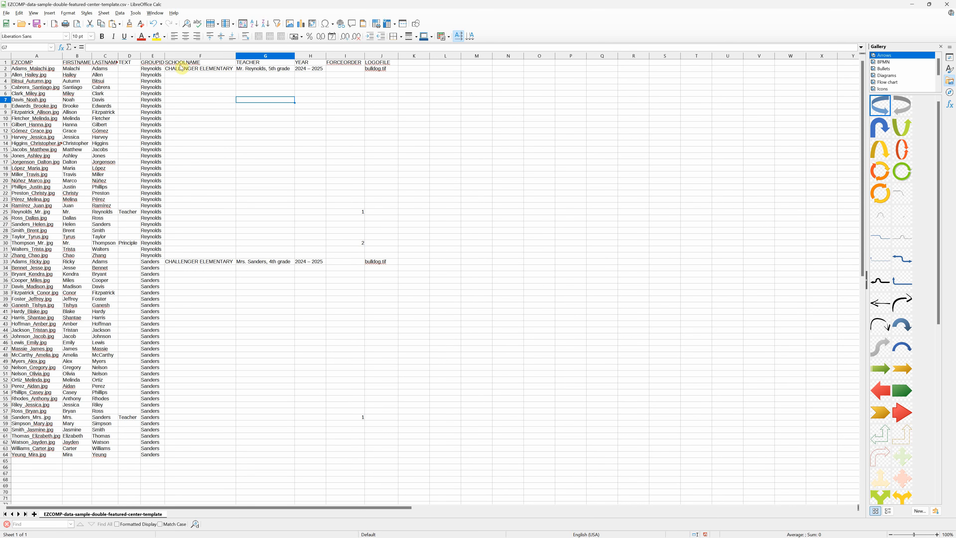
drag(164, 56, 170, 56)
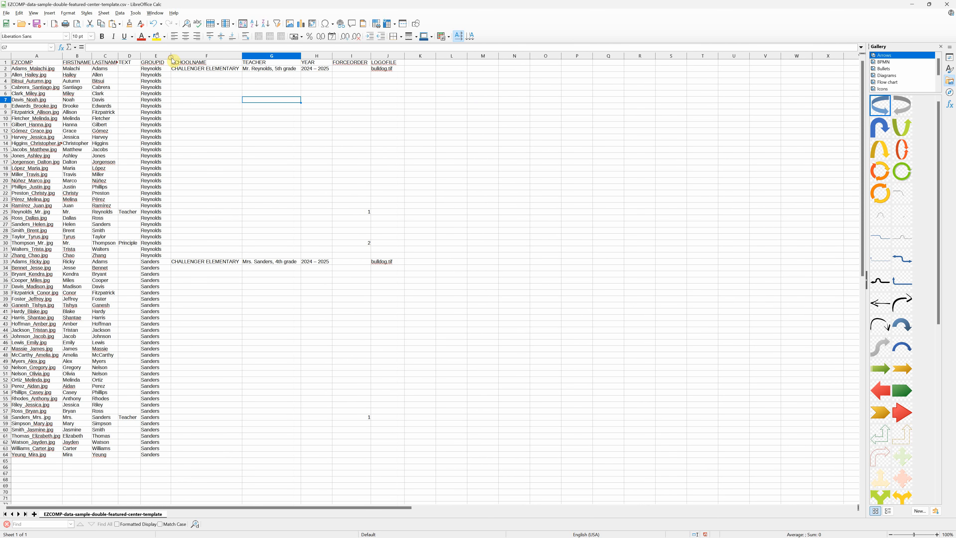
Step: Examine how the school, teacher and logo fields and the GROUPID column separate the two classes
click(370, 70)
drag(370, 72, 113, 206)
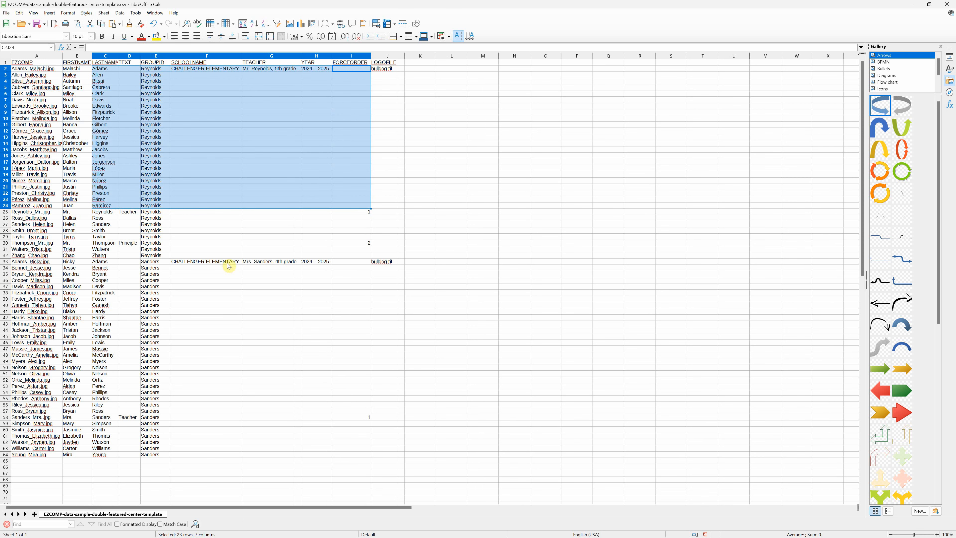
click(226, 268)
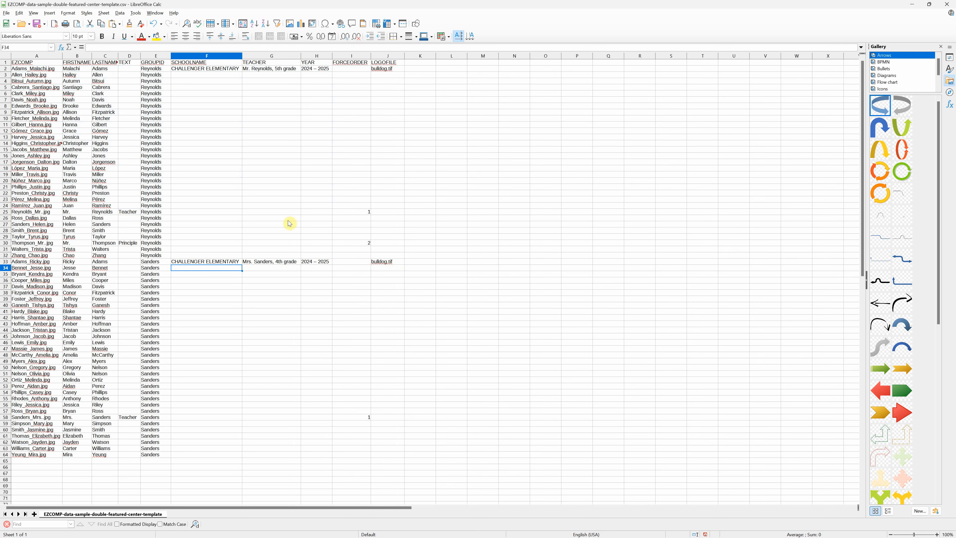
click(160, 63)
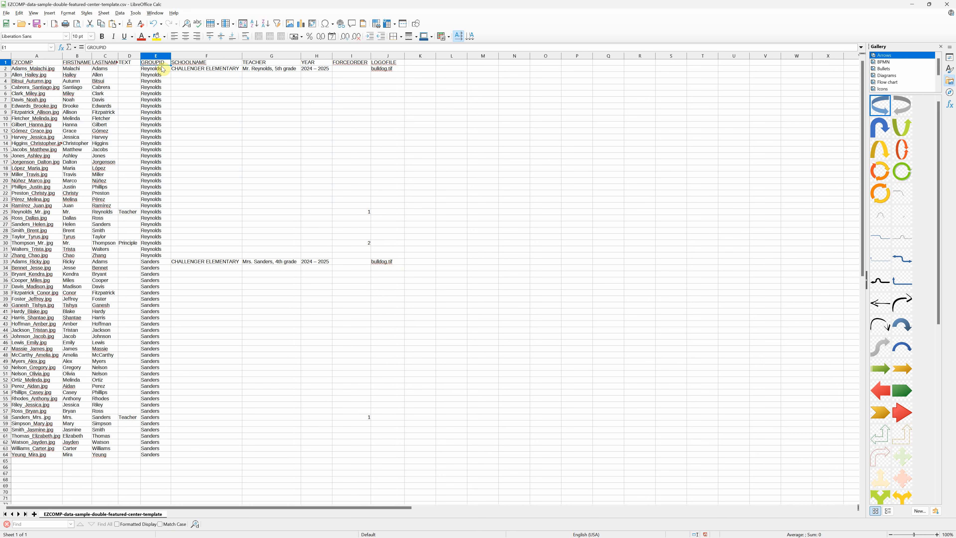
drag(163, 70, 160, 449)
click(149, 263)
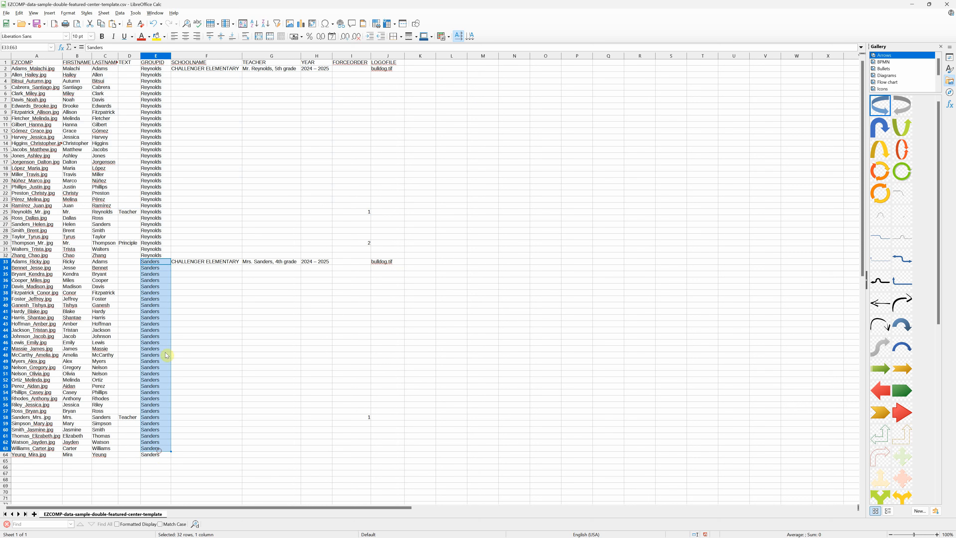
drag(153, 69, 162, 256)
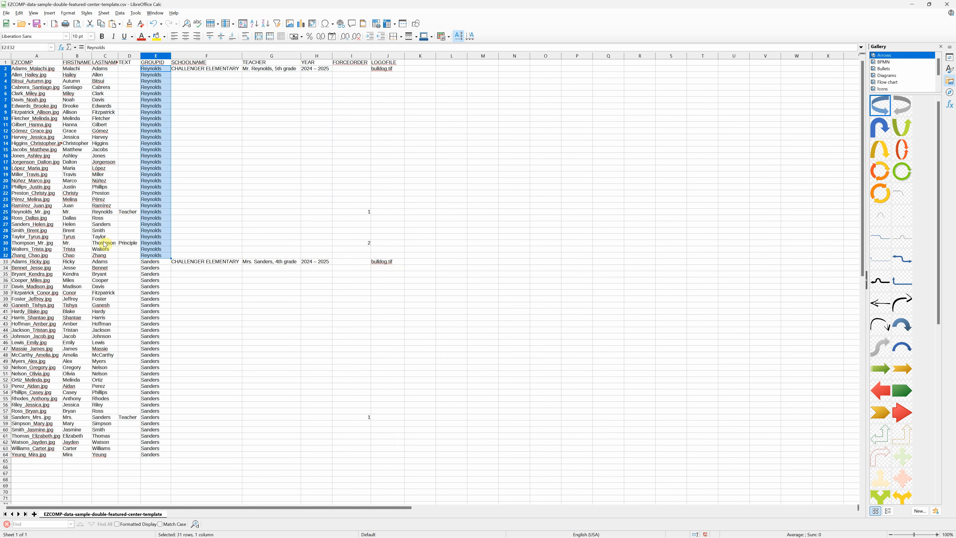
click(151, 262)
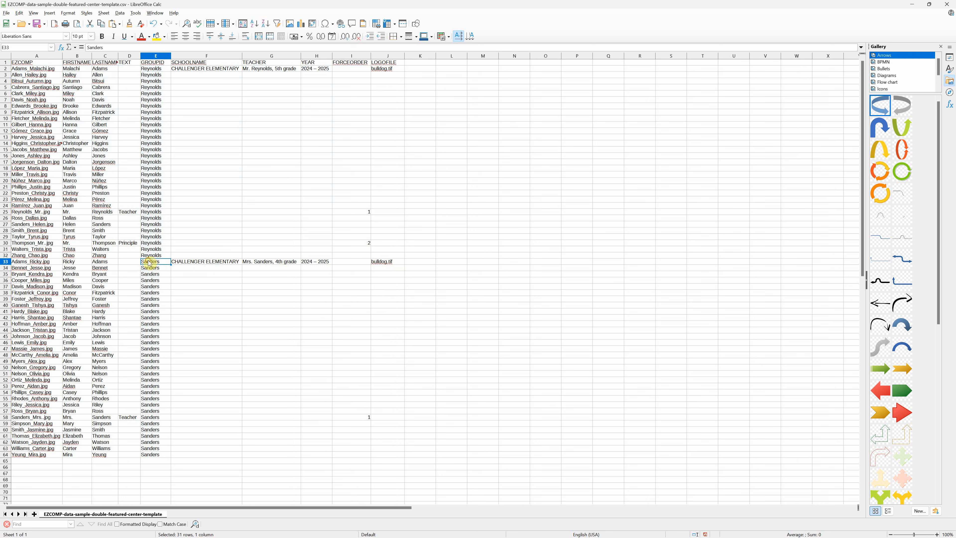
drag(162, 456, 151, 265)
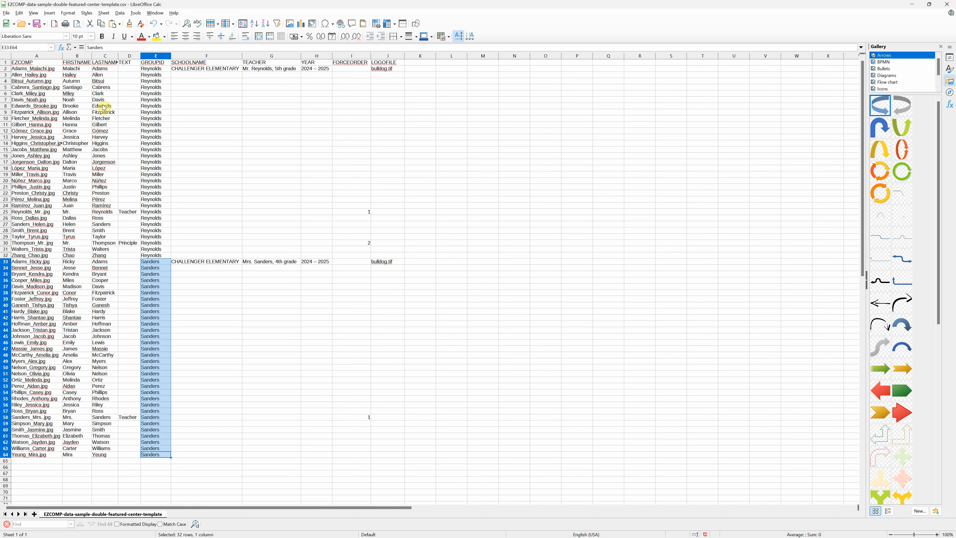
Step: Try replacing the GROUPID values of the fifth-grade class in E2:E32 with 1
click(153, 70)
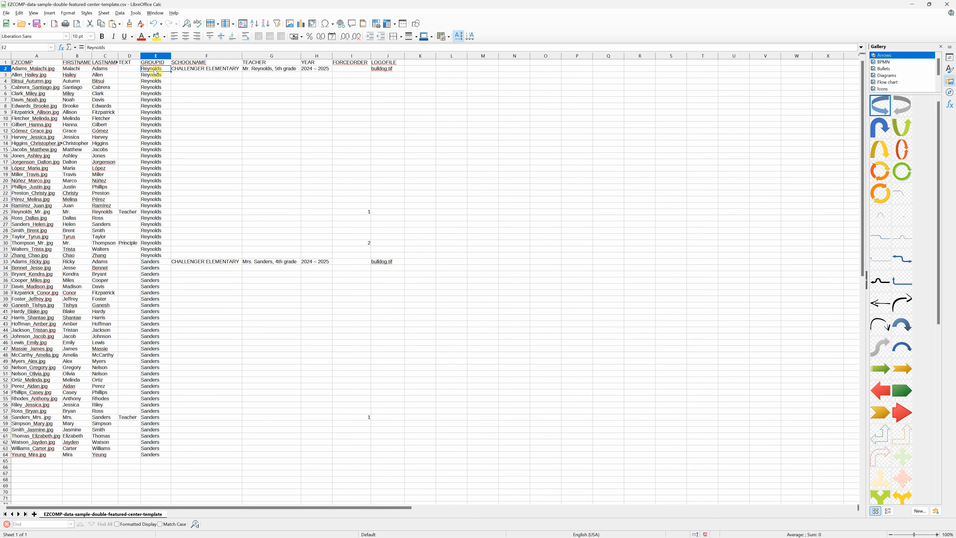
text(1)
click(155, 75)
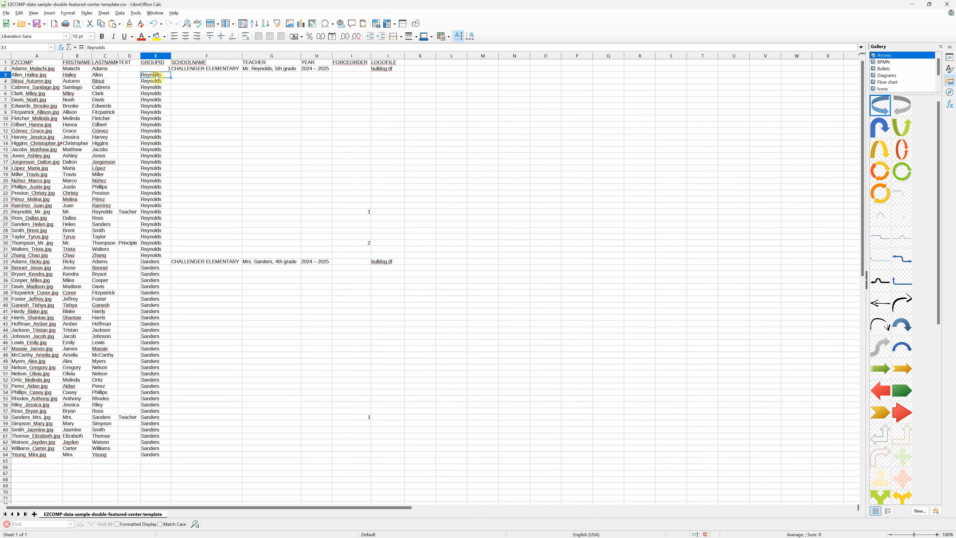
text(1)
drag(160, 69, 177, 259)
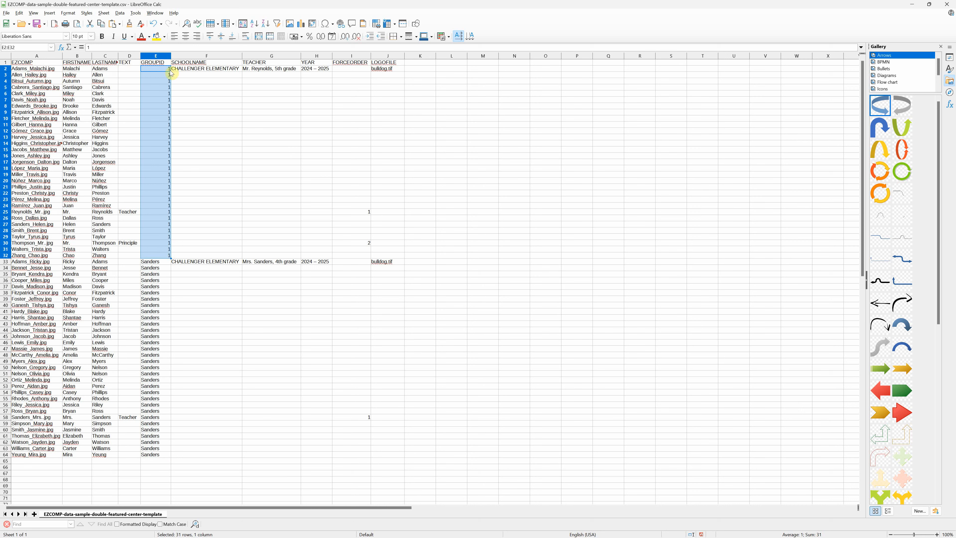
Step: Undo the numeric GROUPID replacements in the fifth-grade rows
key(ctrl+z)
key(ctrl+z)
key(ctrl+z)
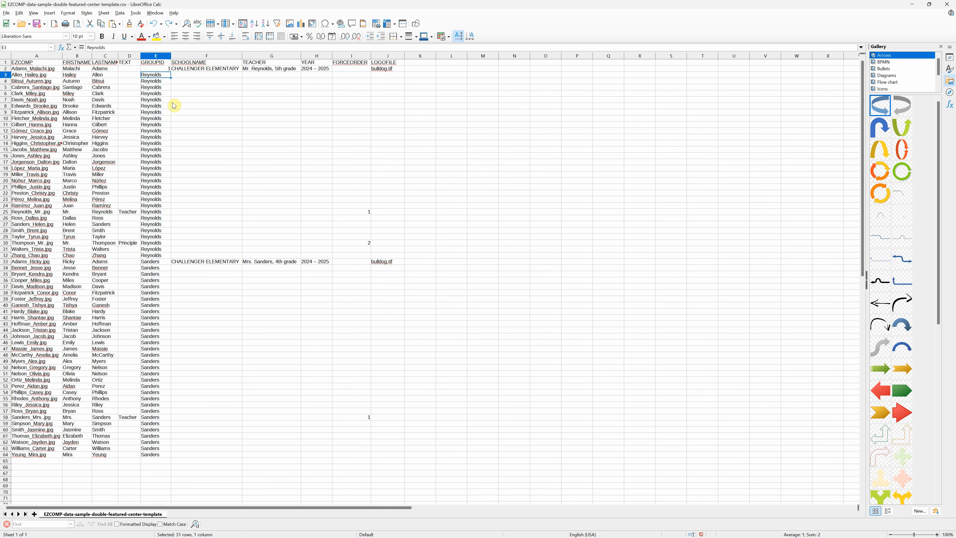
click(185, 96)
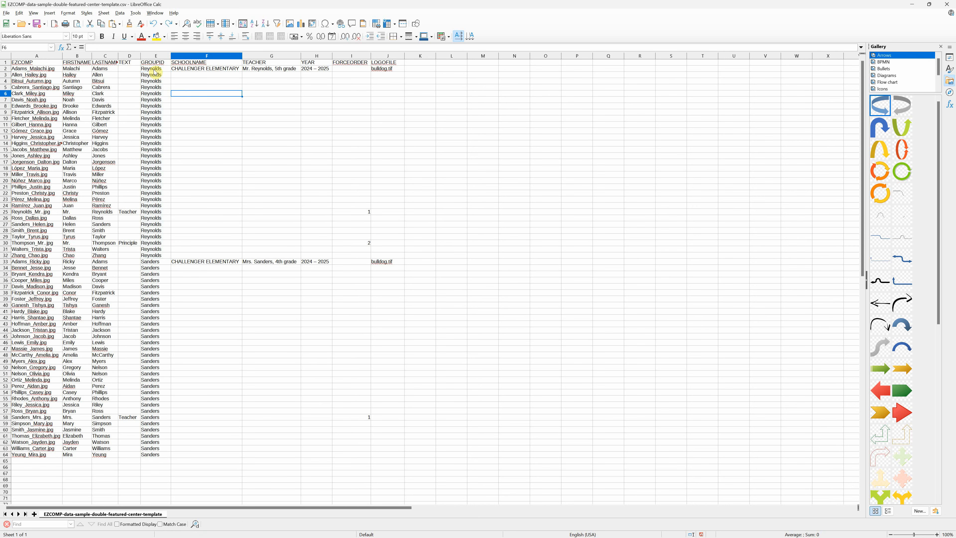
Step: Review the GROUPID ranges E2:E32 and E33:E64 against the GROUPID column header
drag(154, 72, 153, 258)
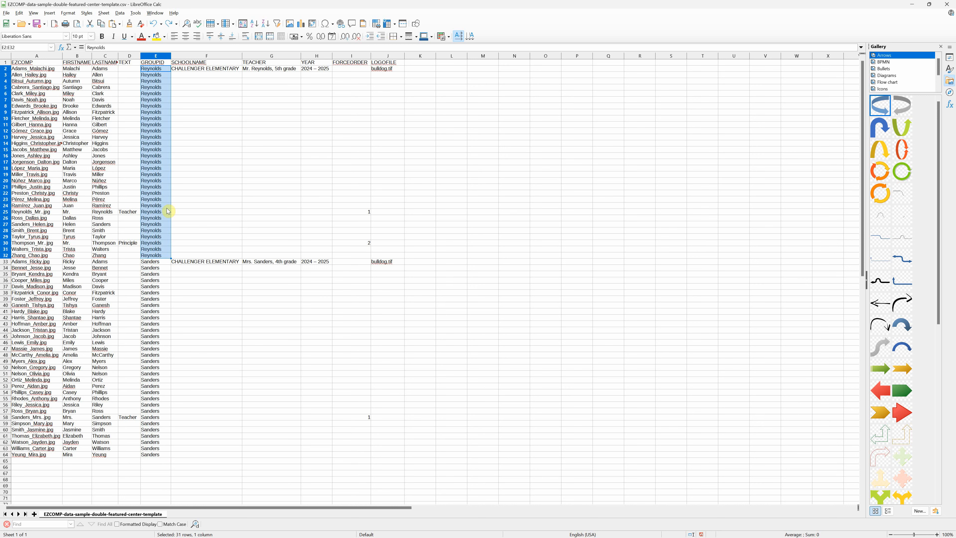
click(166, 264)
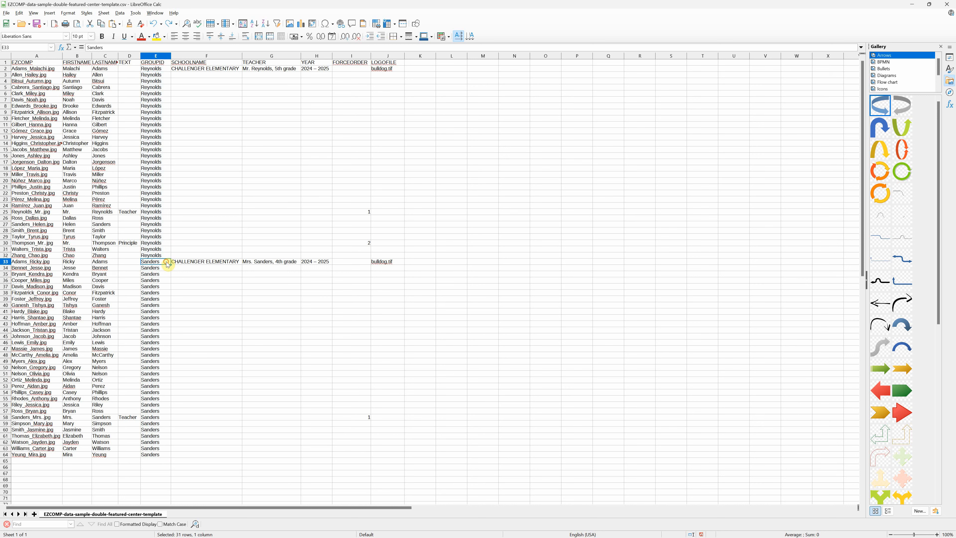
drag(167, 265, 150, 455)
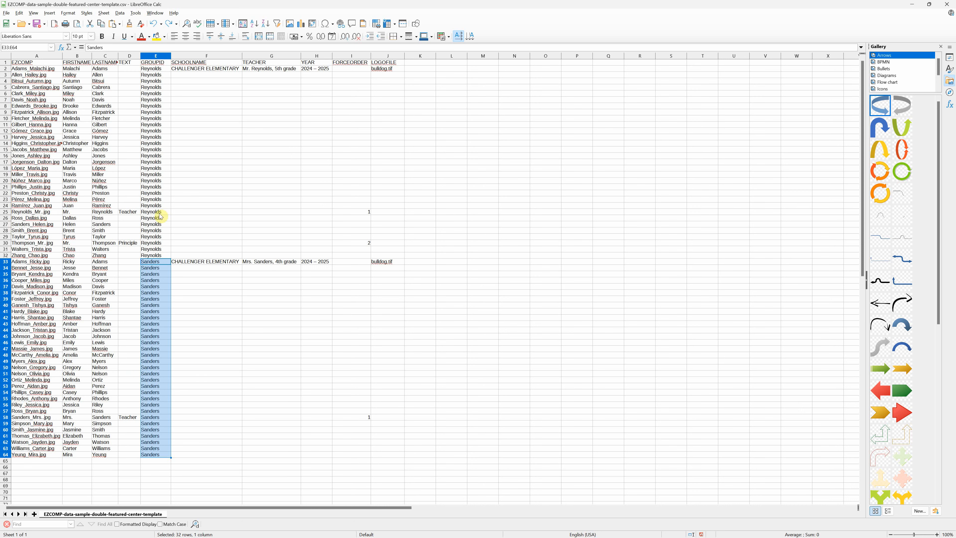
click(158, 65)
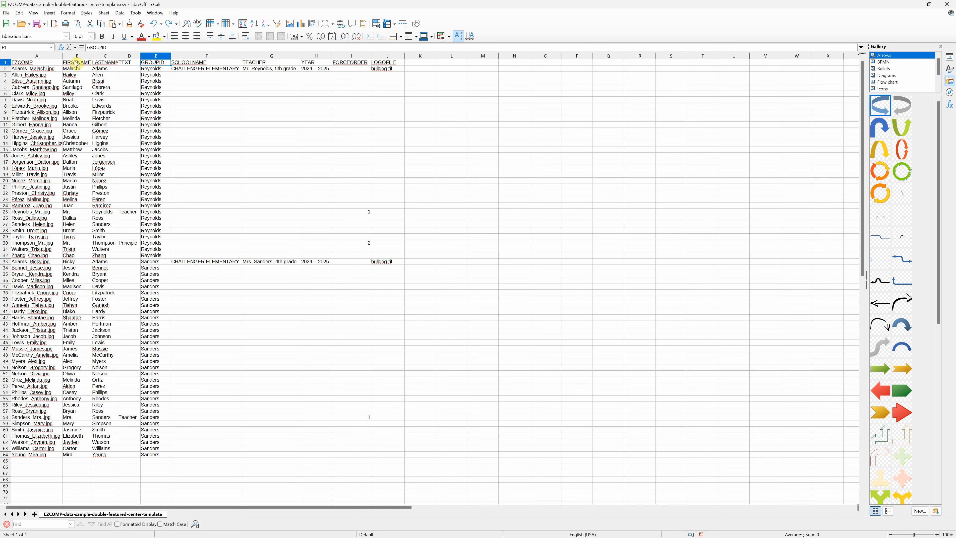
Step: Examine the TEXT column's Teacher and Principle titles in D25, D30 and D58
click(133, 64)
click(129, 213)
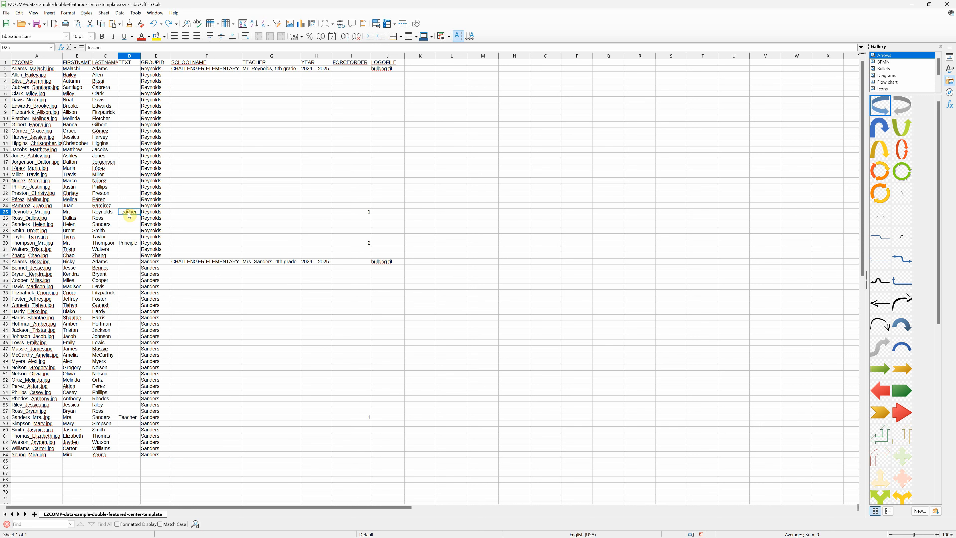
click(131, 244)
click(131, 417)
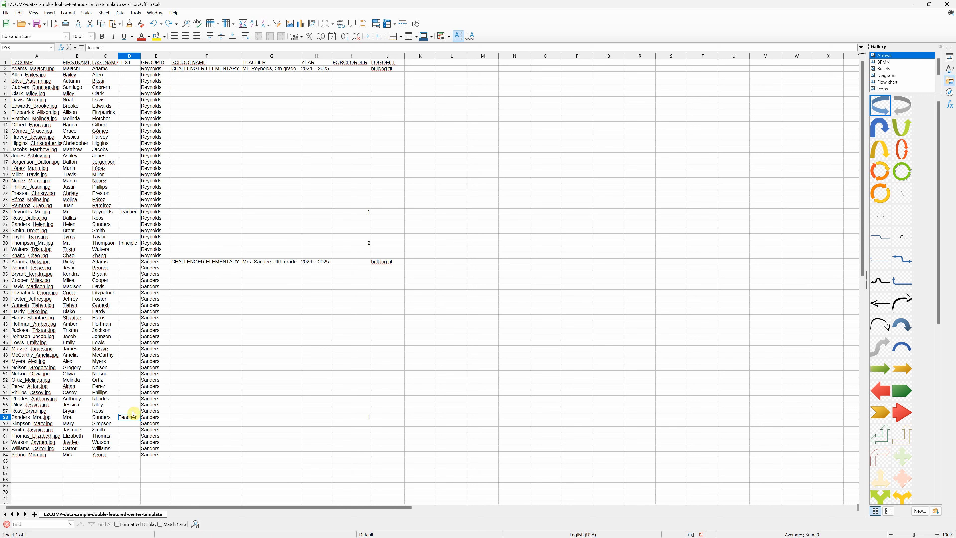
drag(130, 246, 76, 248)
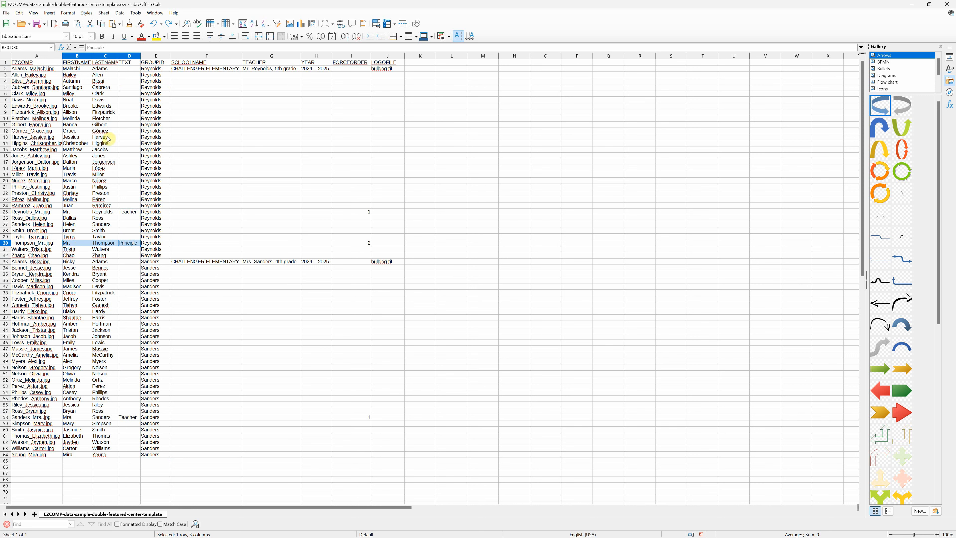
click(133, 213)
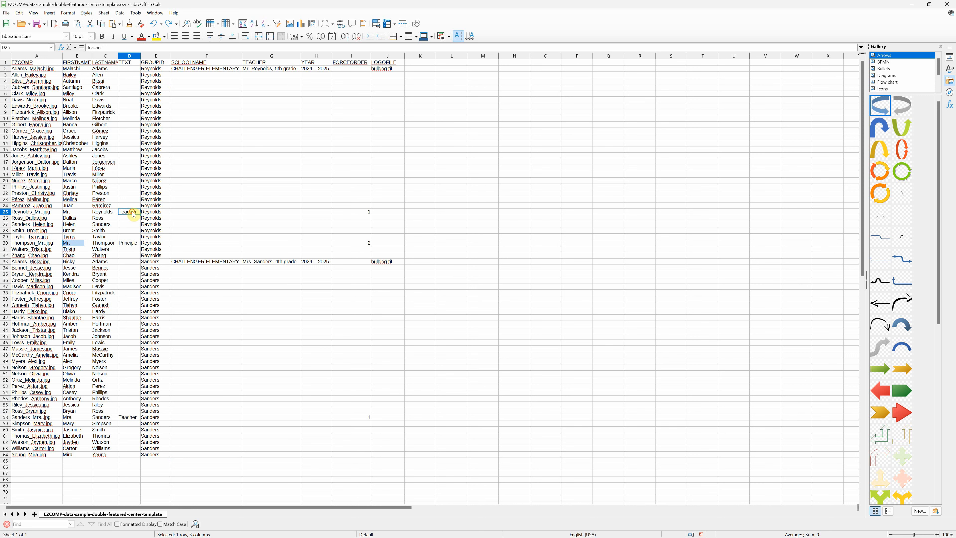
click(134, 238)
click(130, 211)
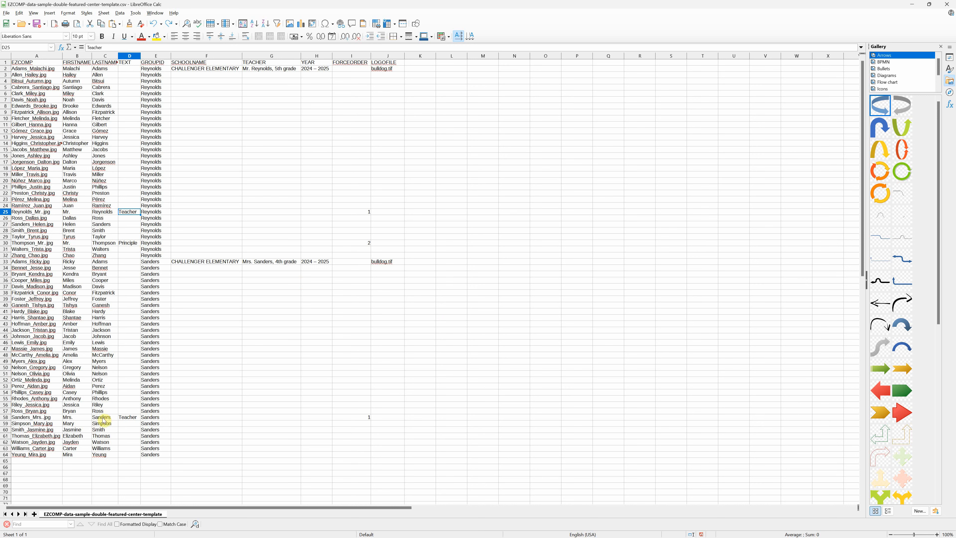
click(128, 243)
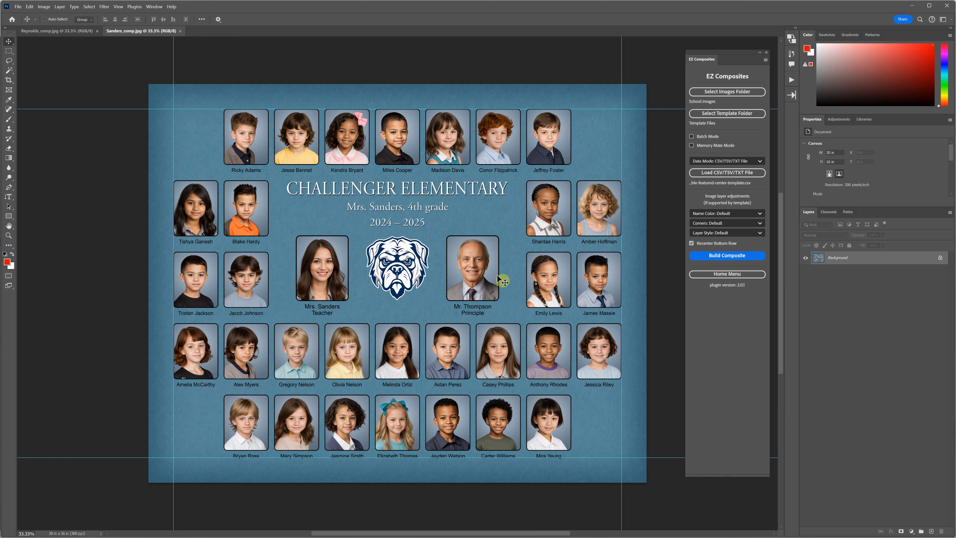
Step: View the fifth-grade class composite in Photoshop to check the principal's portrait, and return to the Calc spreadsheet
click(74, 32)
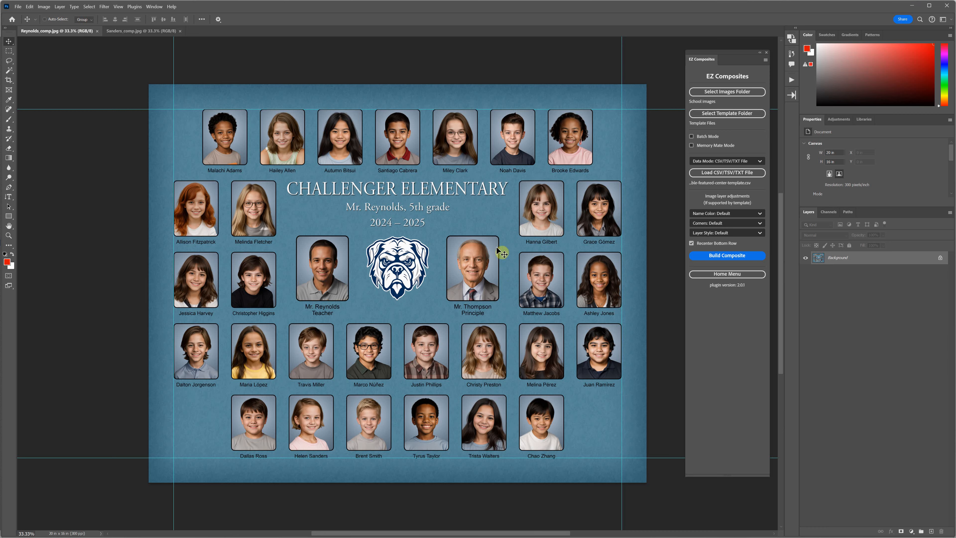
key(alt+Tab)
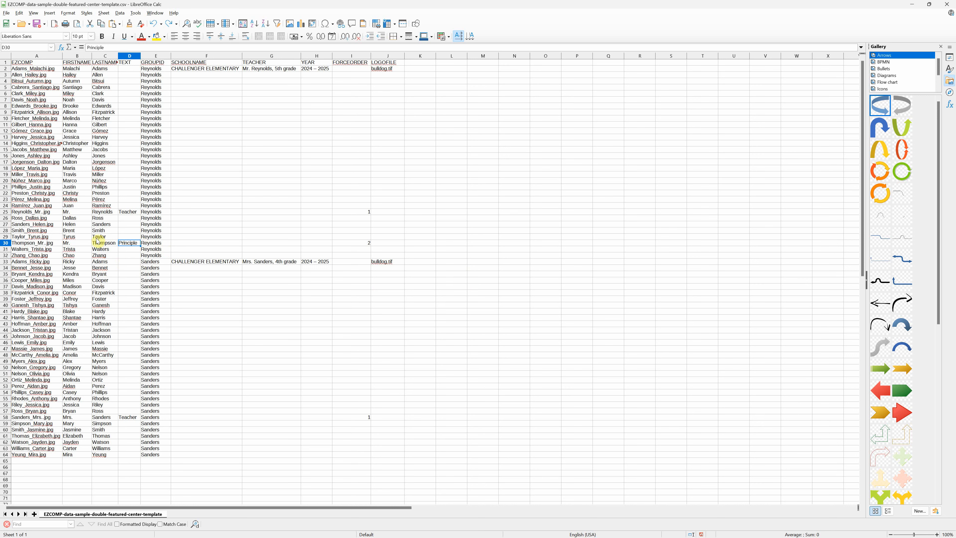
Step: Insert a row below the principal's row 30 and duplicate the principal's full record into row 31
click(7, 243)
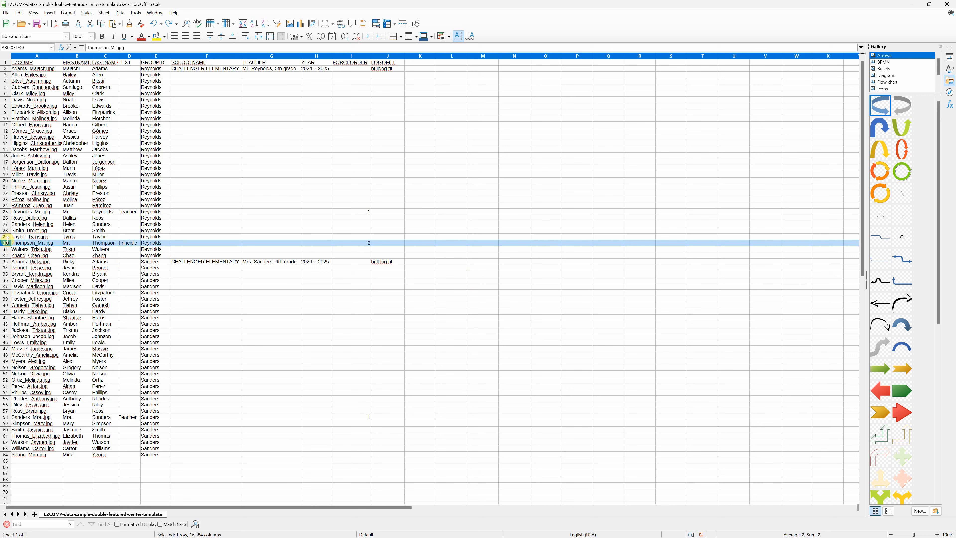
right_click(5, 249)
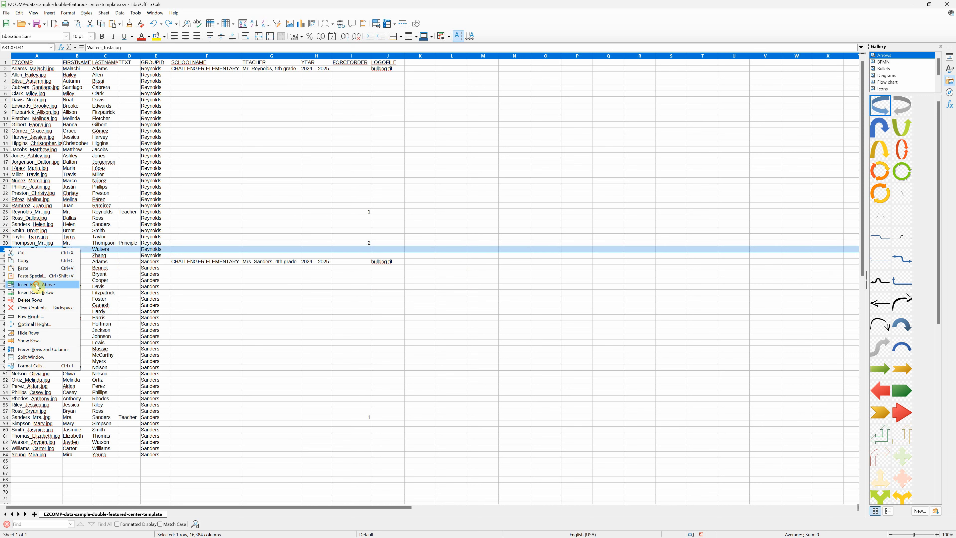
click(36, 285)
click(6, 243)
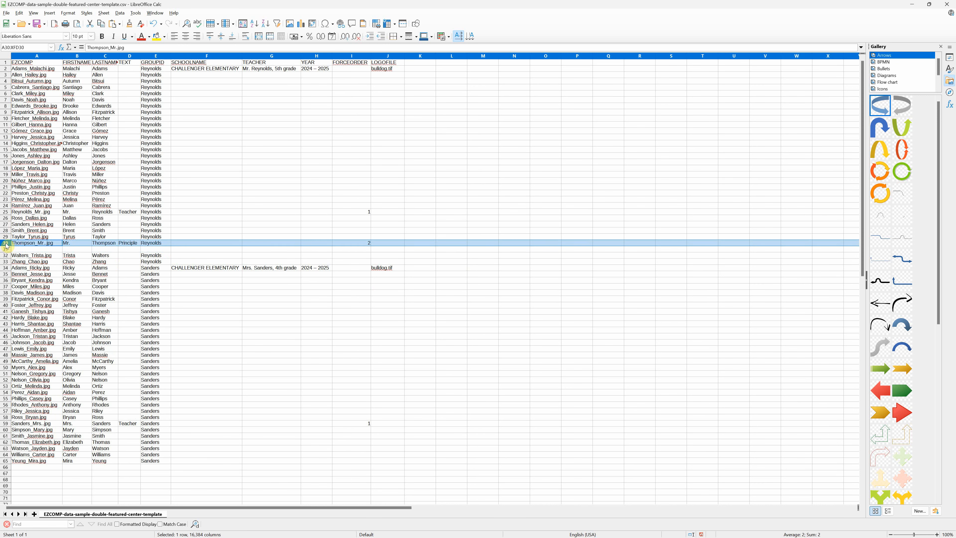
click(7, 250)
text(Thompson_Mr..jpg	Mr.	Thompson	Principle	Reynolds				2)
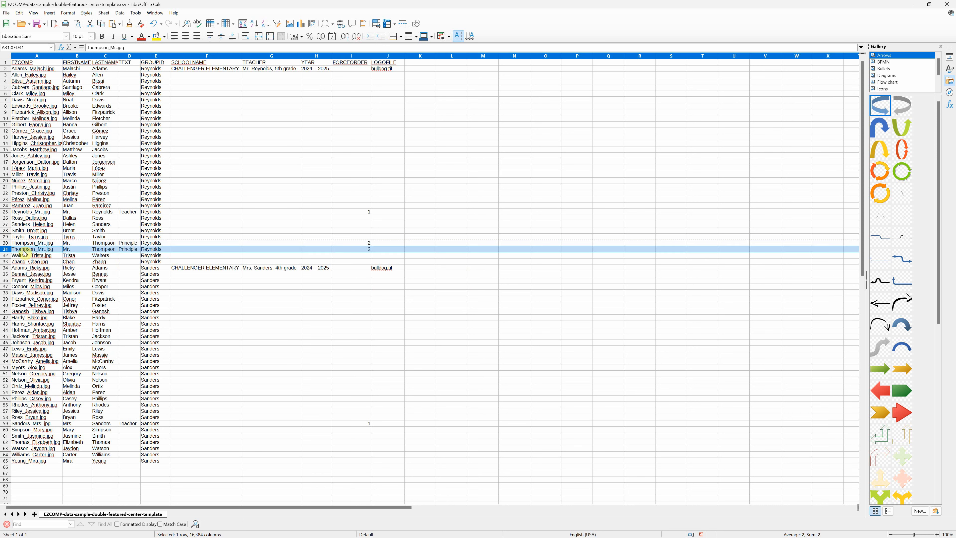
Step: Set the GROUPID in E31 of the duplicated principal row to the fourth-grade class's group name
click(147, 270)
double_click(150, 249)
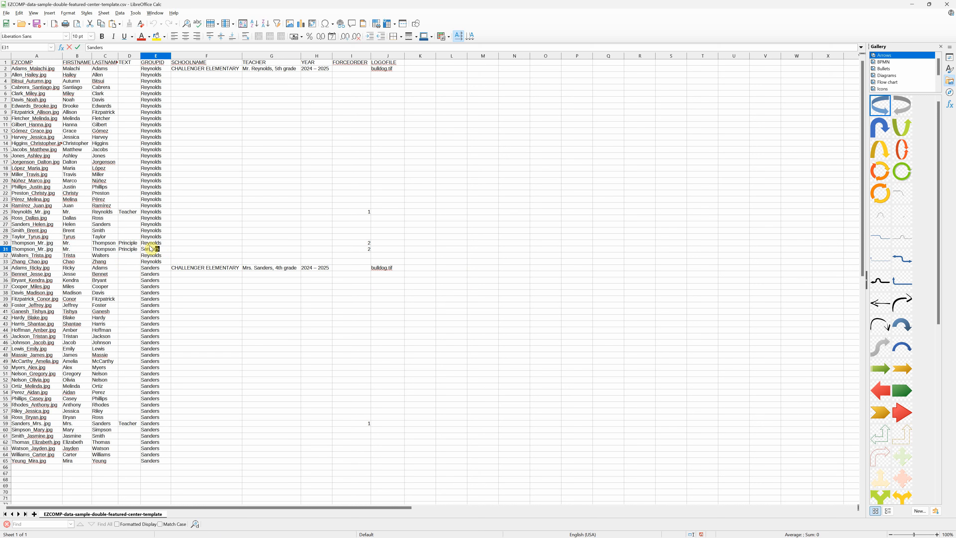
text(Sanders)
click(214, 262)
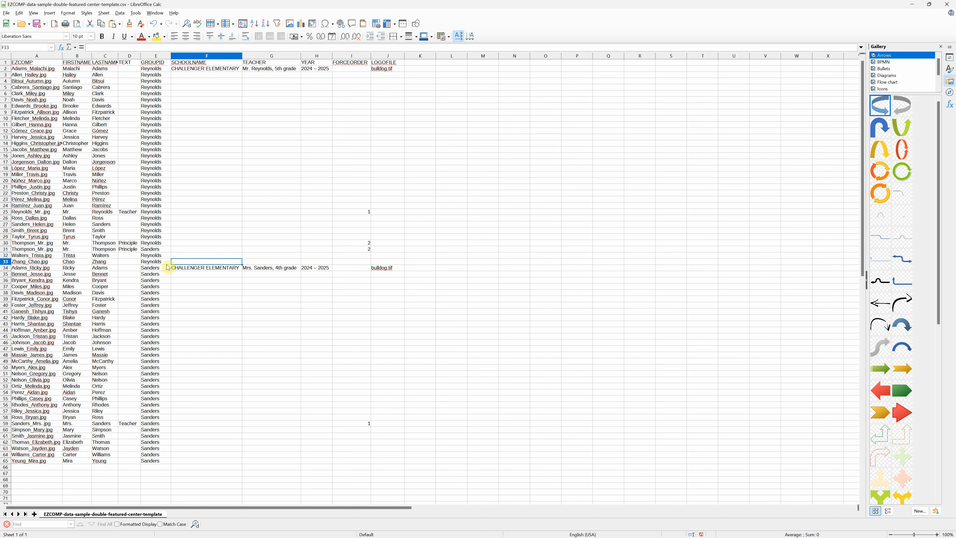
click(164, 256)
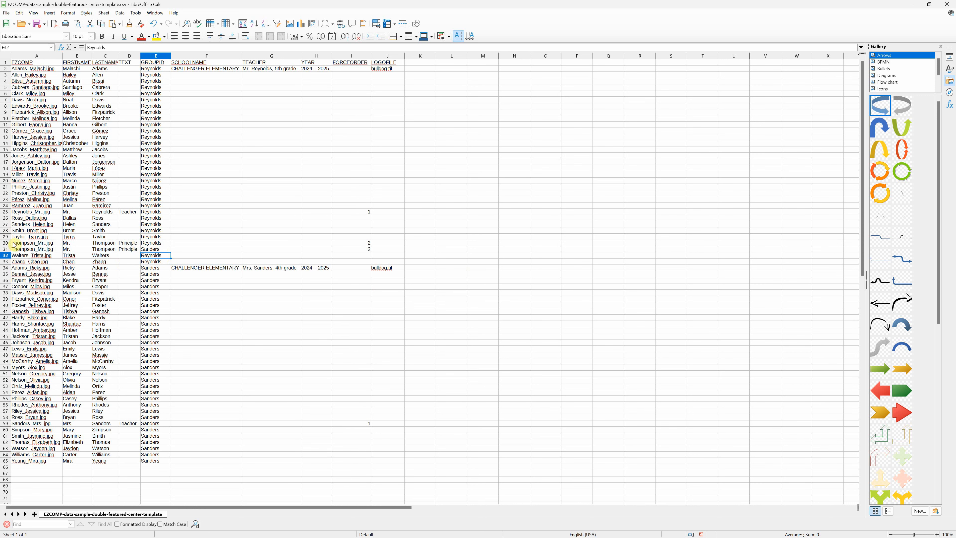
Step: Compare the GROUPID of the principal's two records in rows 30 and 31 with the surrounding fifth-grade class rows
drag(7, 244, 6, 249)
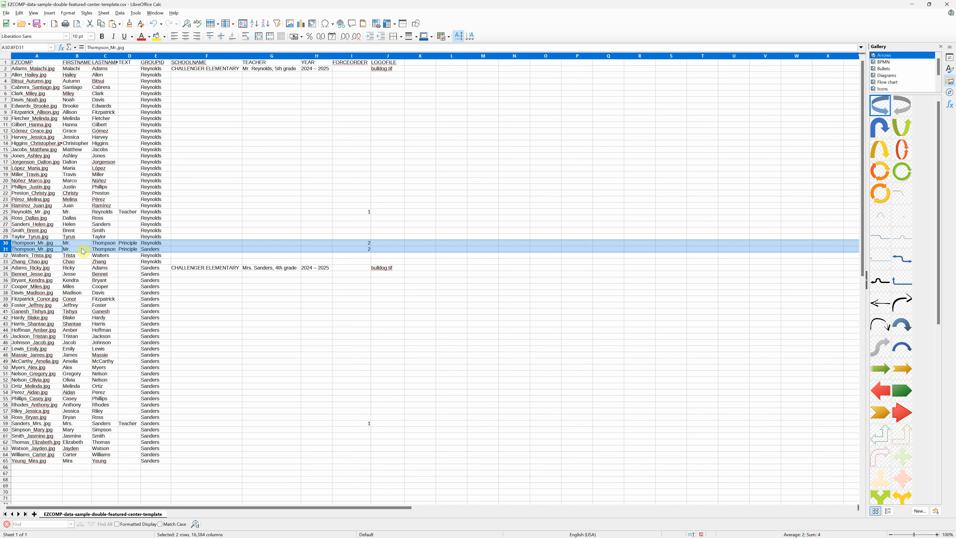
click(161, 248)
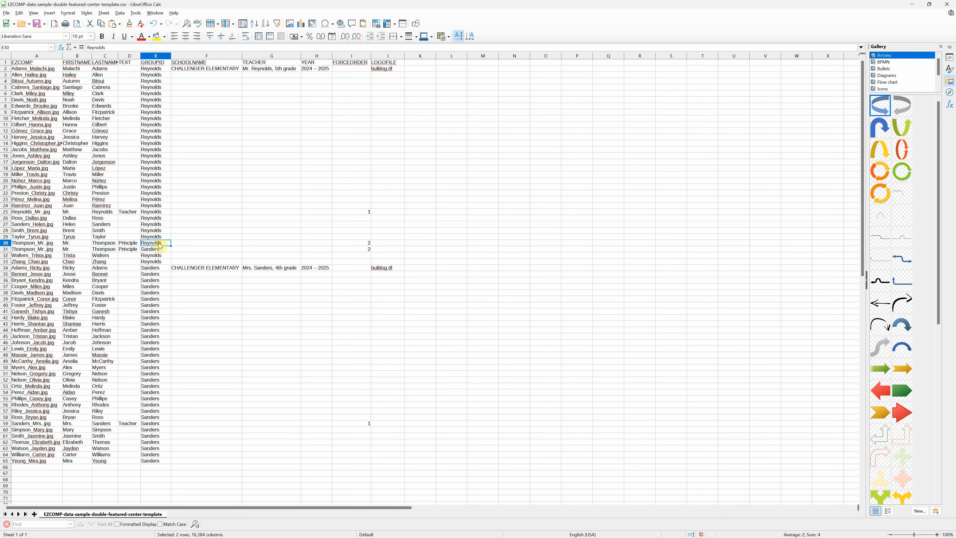
click(162, 257)
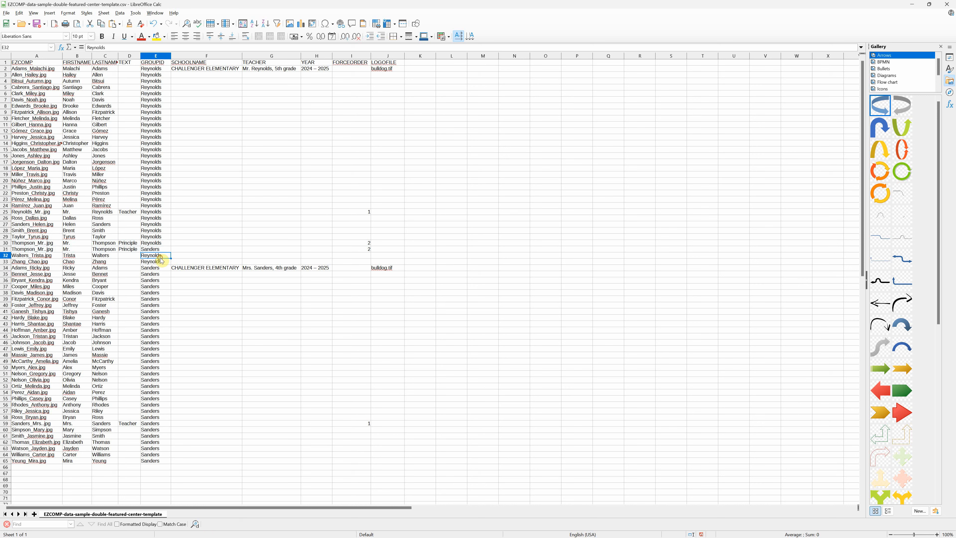
drag(162, 69, 162, 231)
shift+click(165, 239)
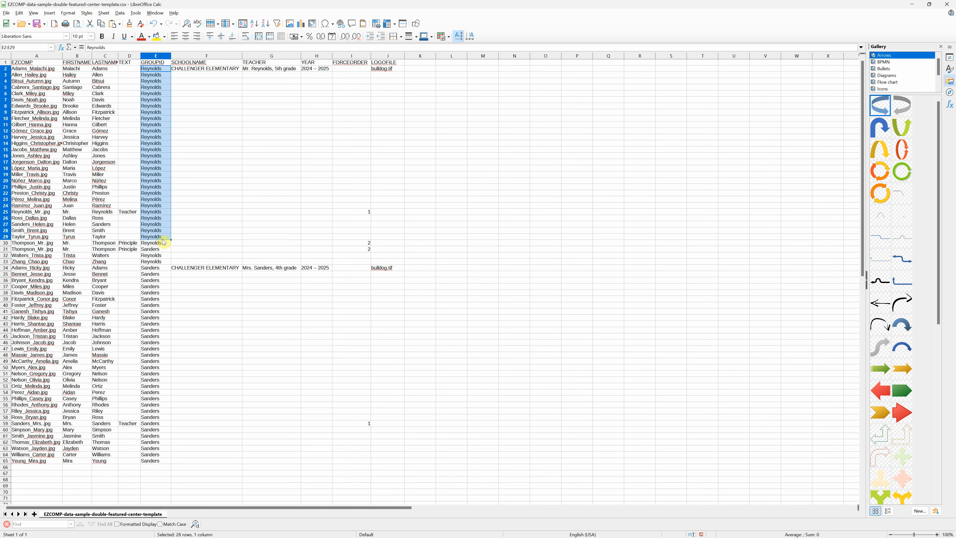
click(162, 238)
click(159, 243)
click(155, 249)
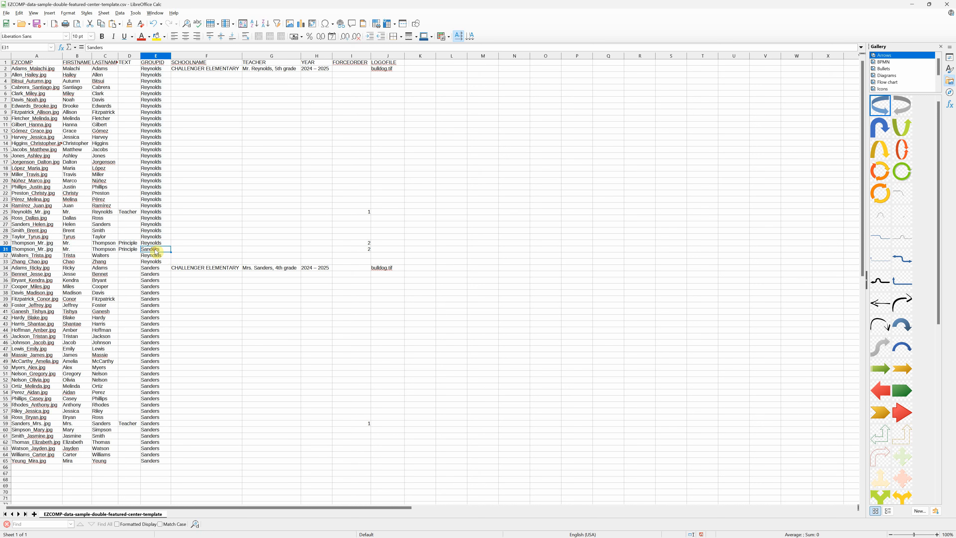
click(156, 256)
Step: Check the FORCEORDER numbers of both teachers in rows 25 and 59 and of the principal in rows 30 and 31
click(366, 243)
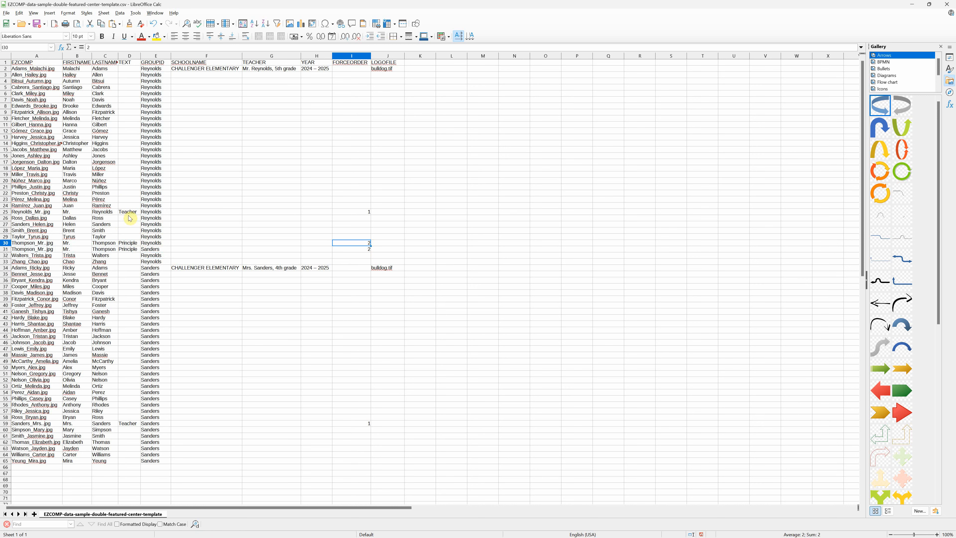
click(108, 212)
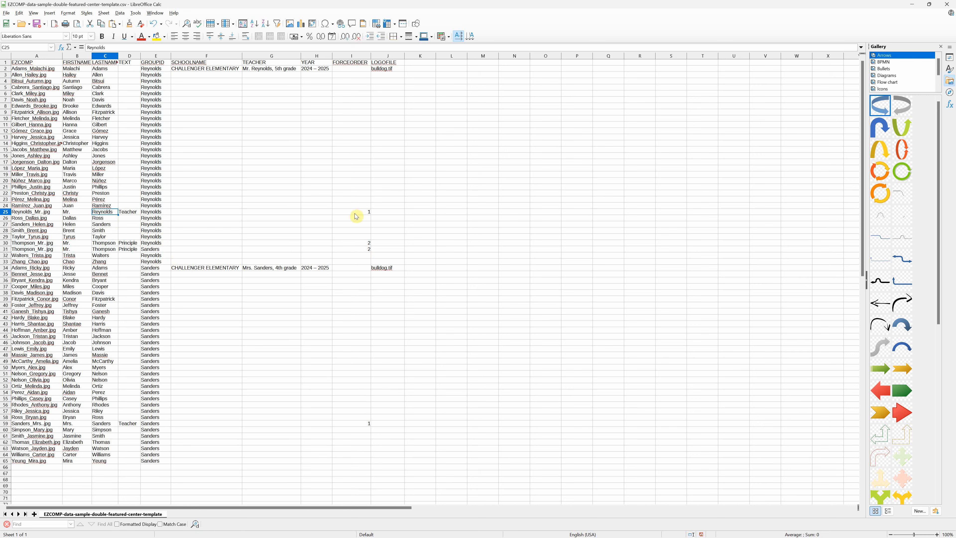
click(362, 213)
click(357, 244)
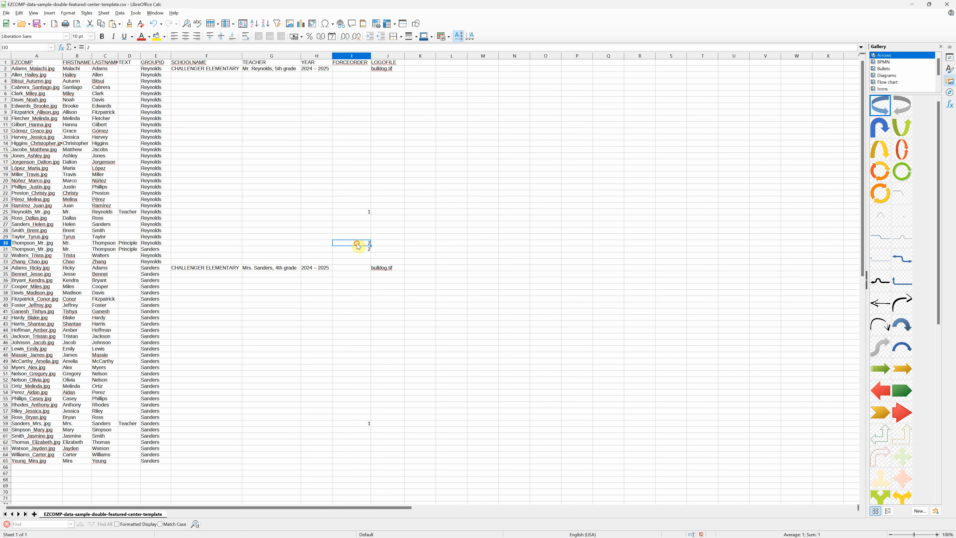
click(360, 213)
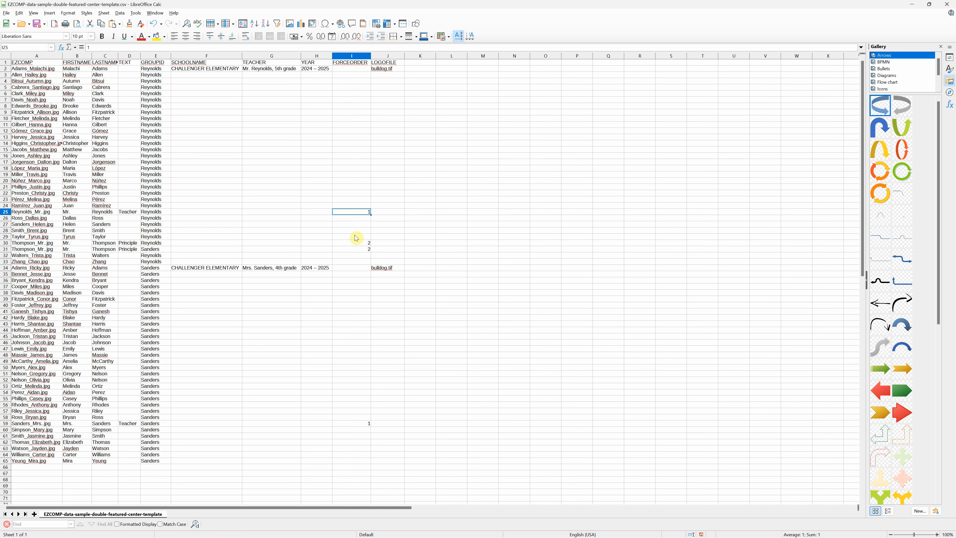
click(367, 244)
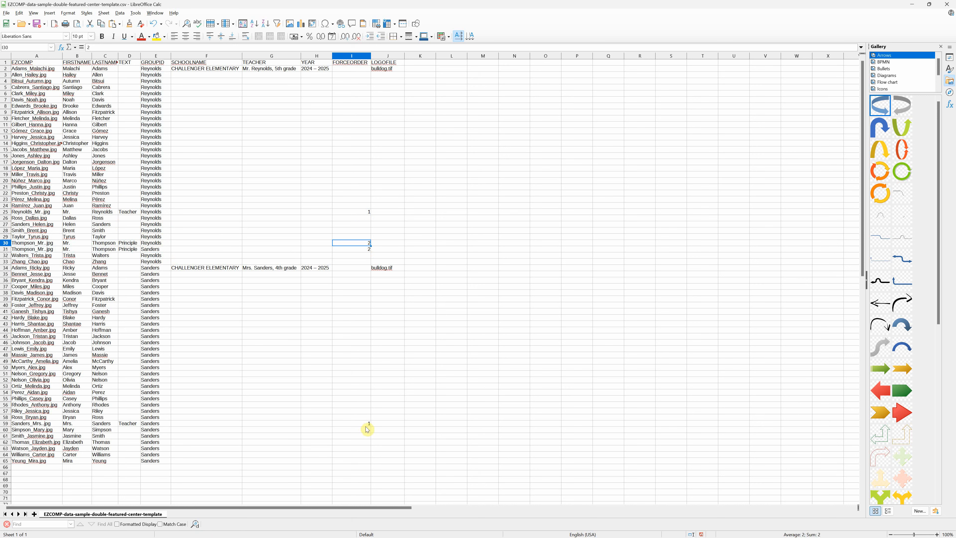
click(367, 424)
click(365, 249)
Step: Examine the school, teacher, year and logo details in each class's first row, F2:J2 and F34:J34, and the blank SCHOOLNAME cells below
drag(187, 71, 396, 69)
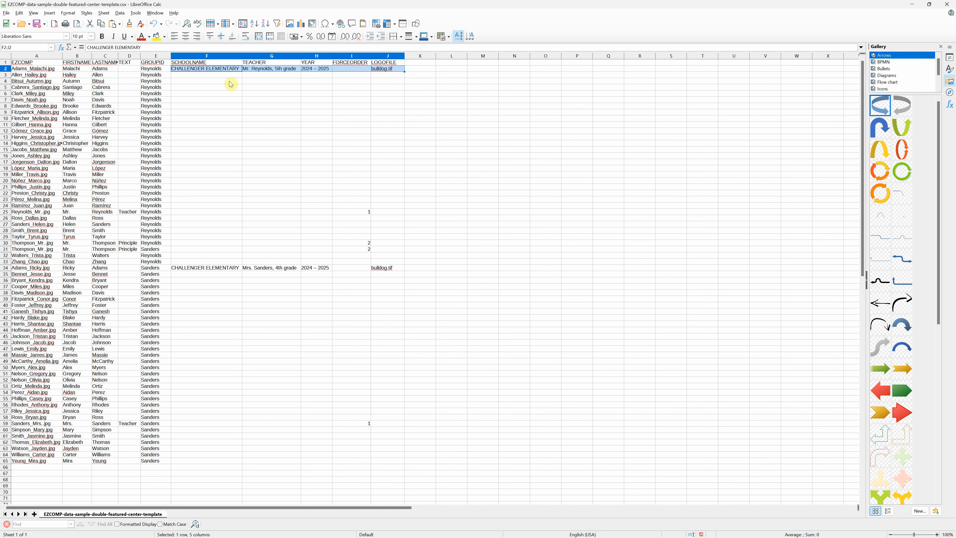
click(206, 94)
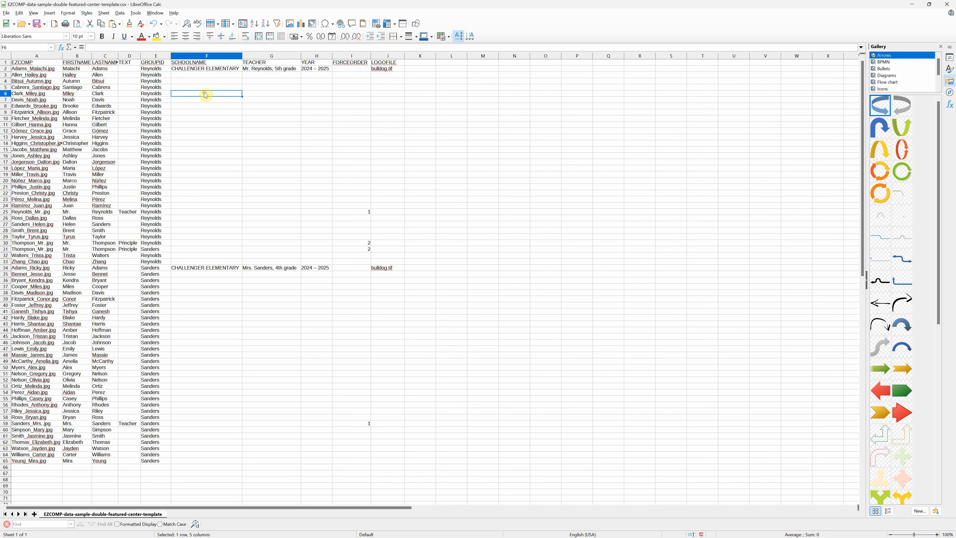
click(150, 70)
drag(188, 69, 391, 70)
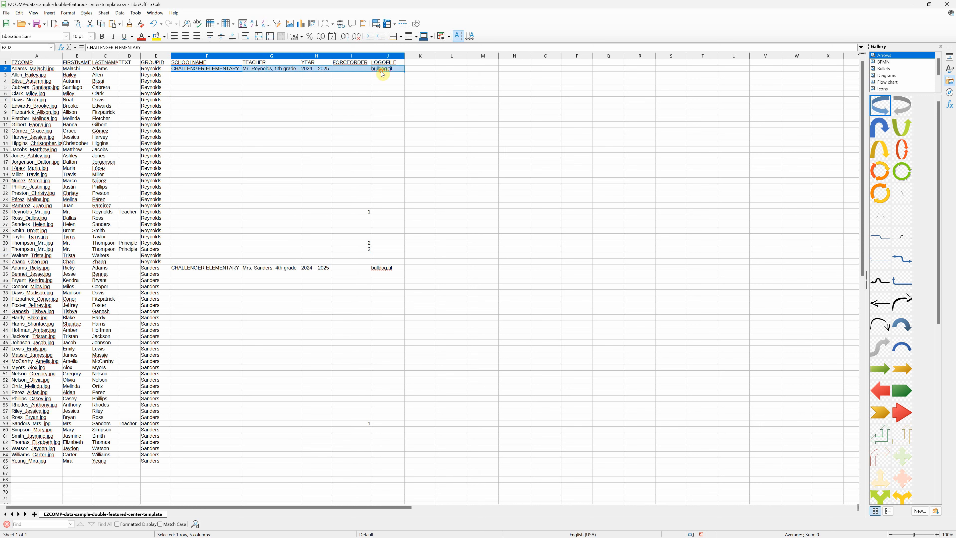
click(102, 268)
drag(179, 266, 399, 270)
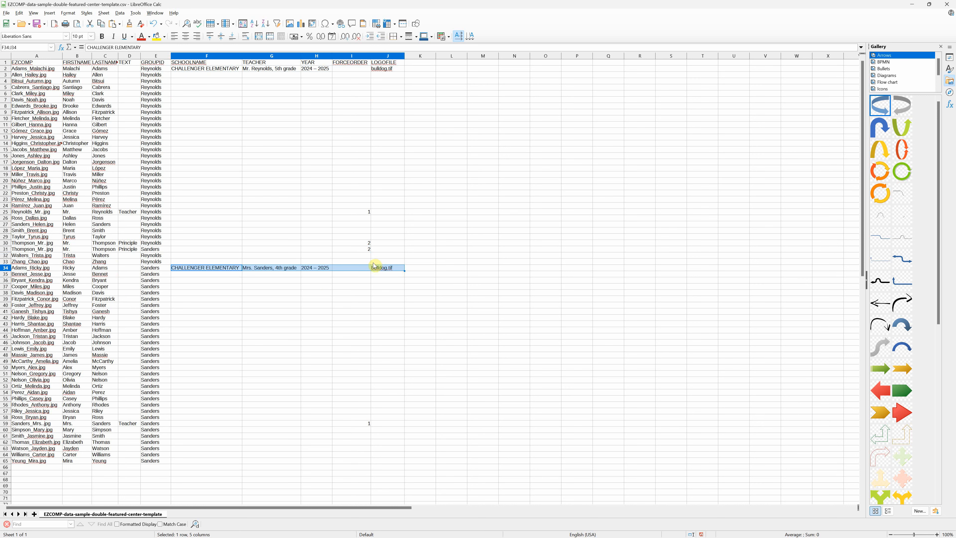
click(188, 274)
click(187, 300)
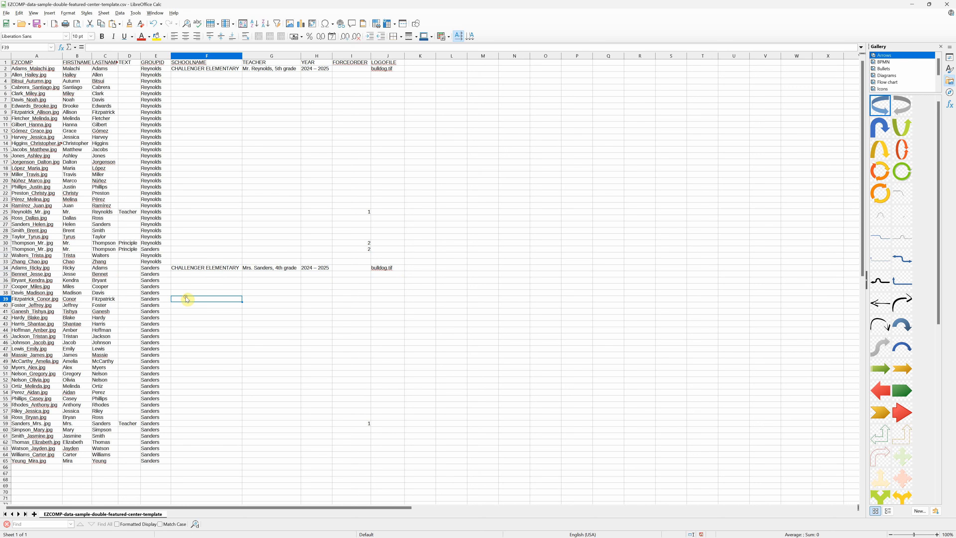
click(192, 325)
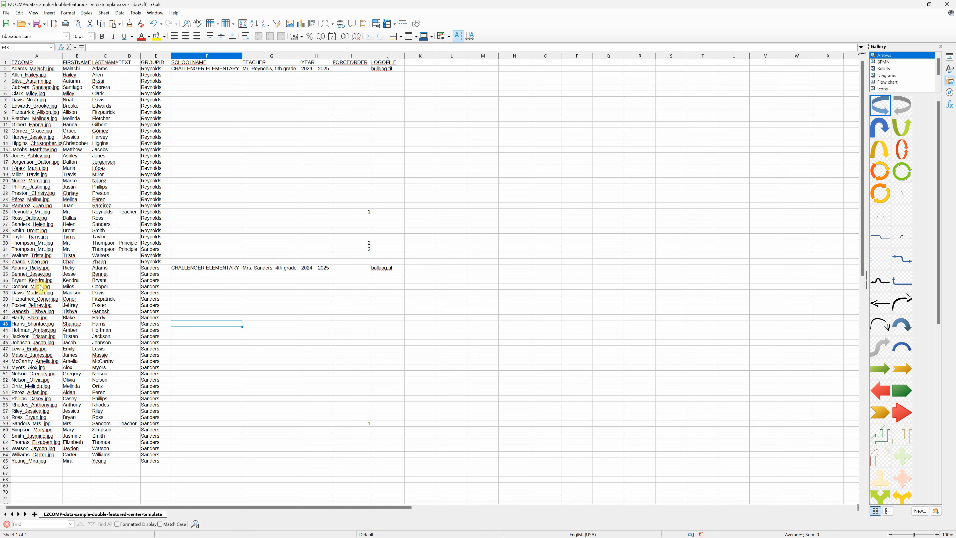
Step: Copy the fourth-grade class's school, teacher, year and logo details from F34:J34 to F40:J40
drag(196, 268, 390, 272)
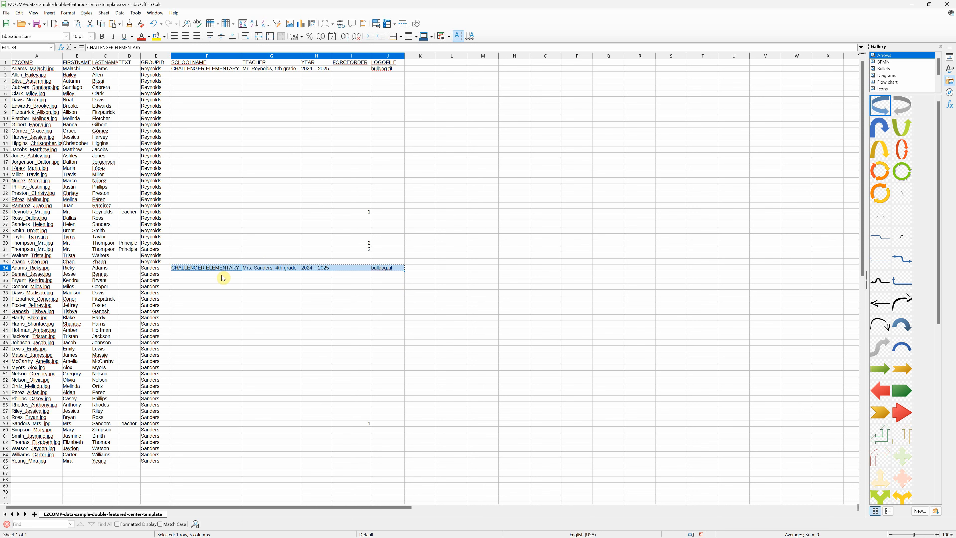
key(ctrl+c)
click(202, 305)
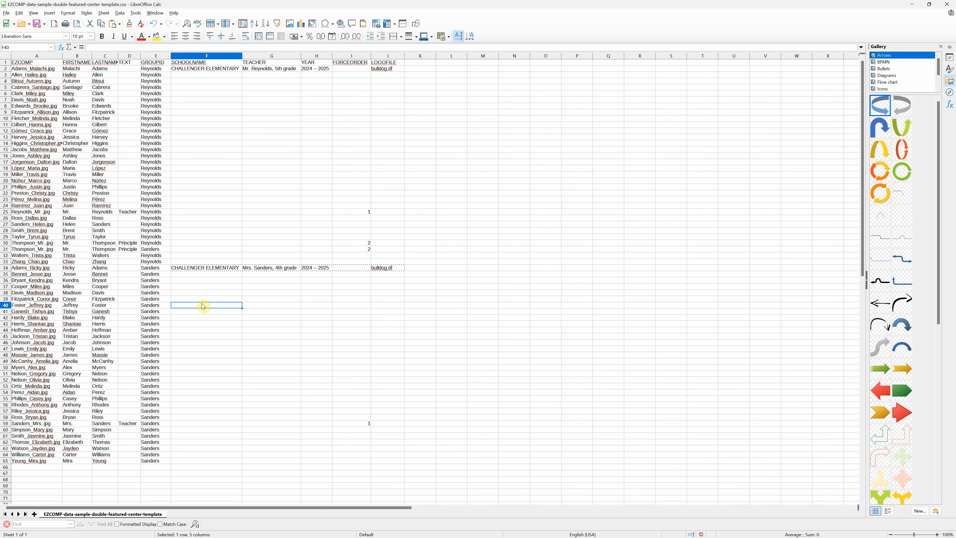
key(ctrl+v)
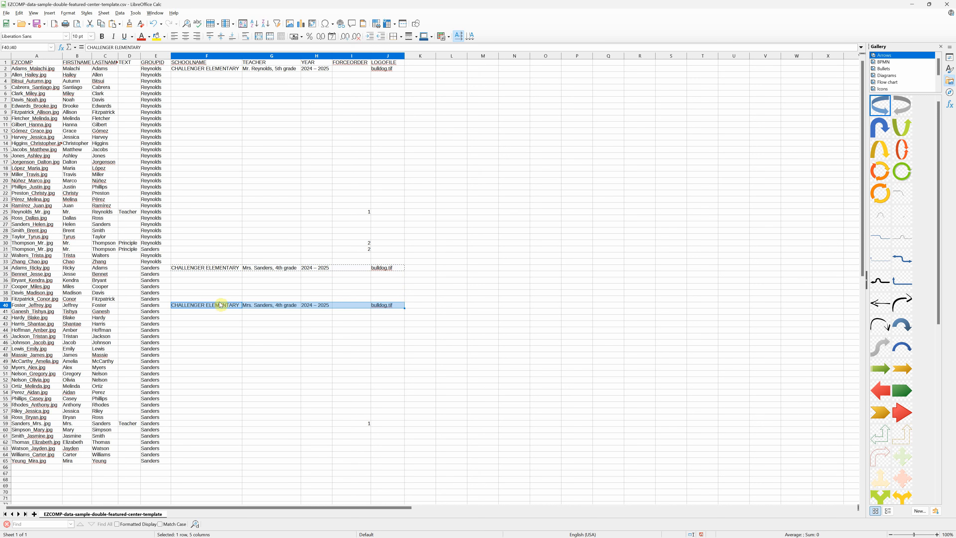
Step: Change the SCHOOLNAME in F40 to FREEMONT ELEMENTARY
double_click(203, 304)
double_click(202, 304)
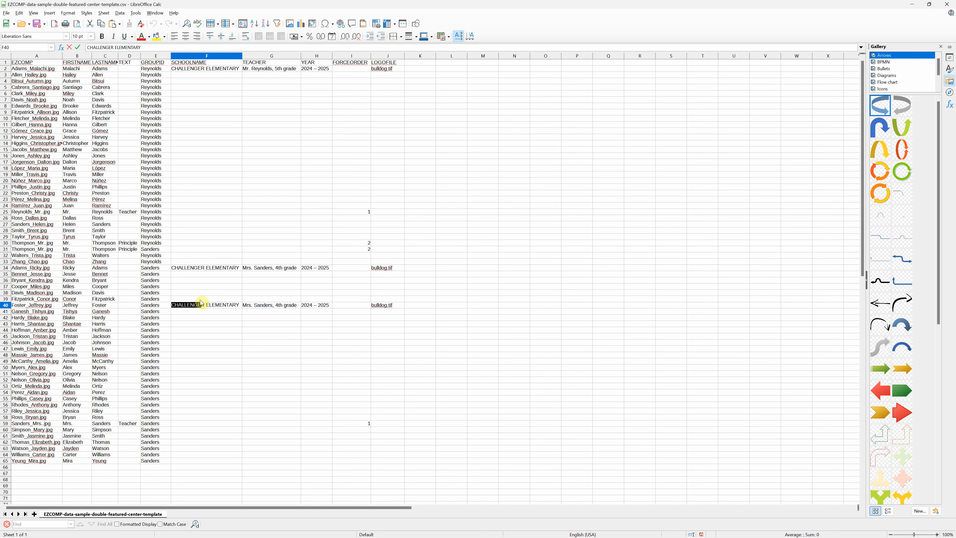
text(F)
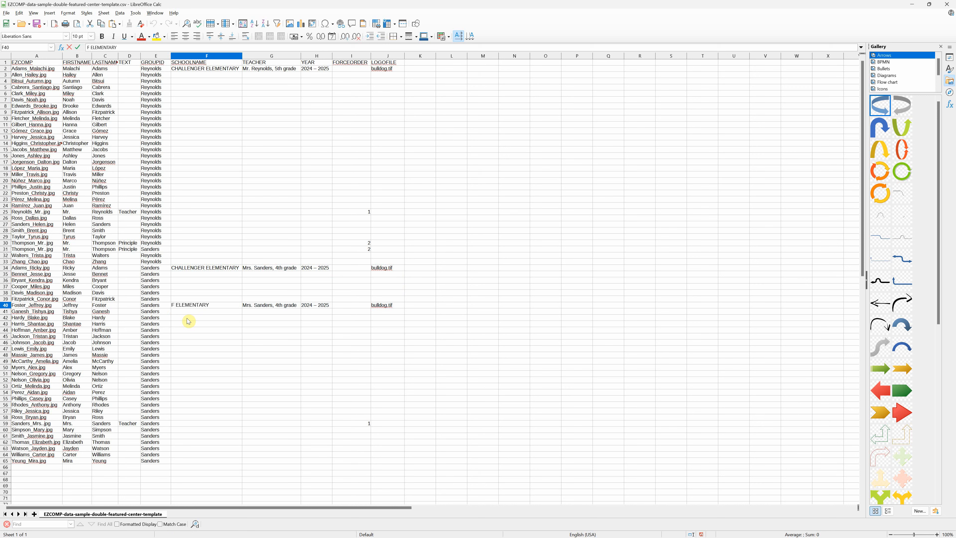
text(REEMONT)
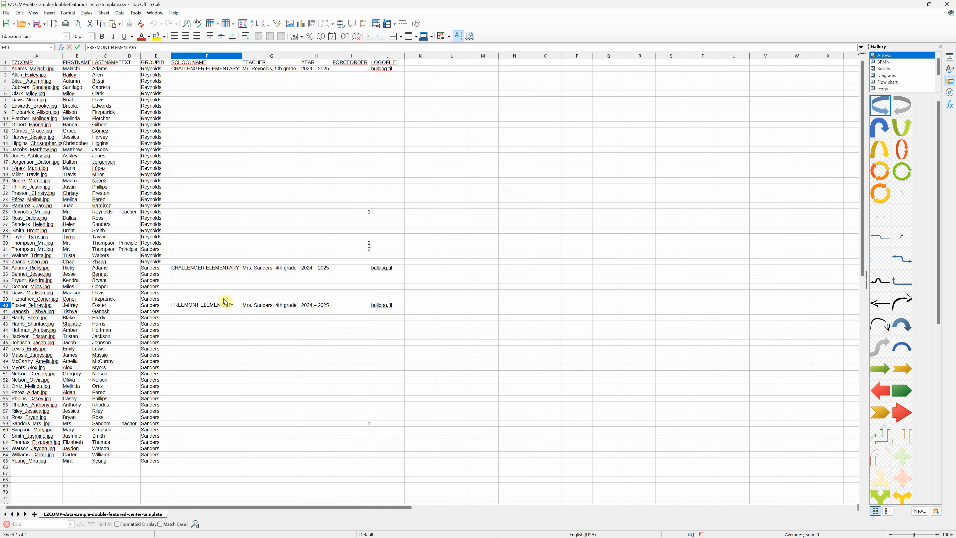
click(209, 268)
click(219, 307)
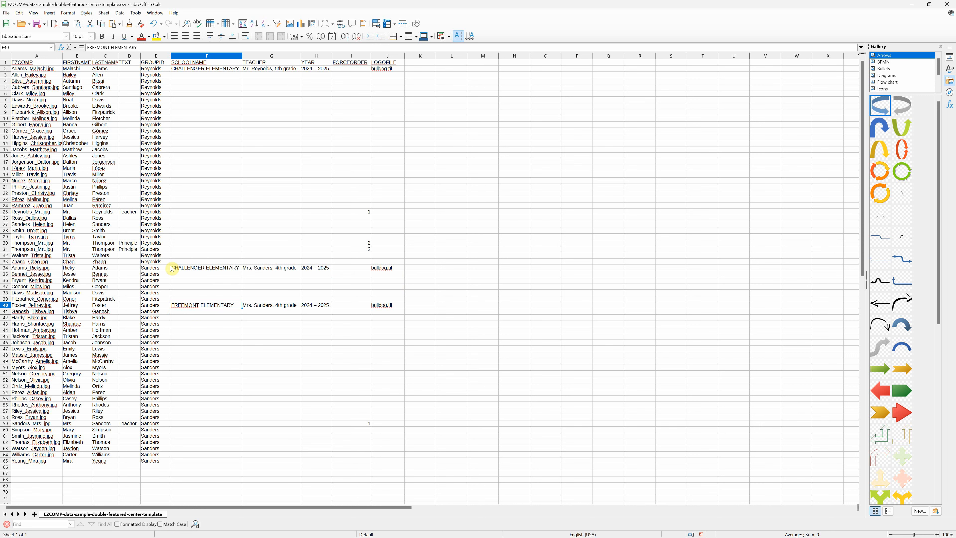
Step: Clear the extra school, teacher, year and logo details from F40:J40
drag(162, 268, 160, 306)
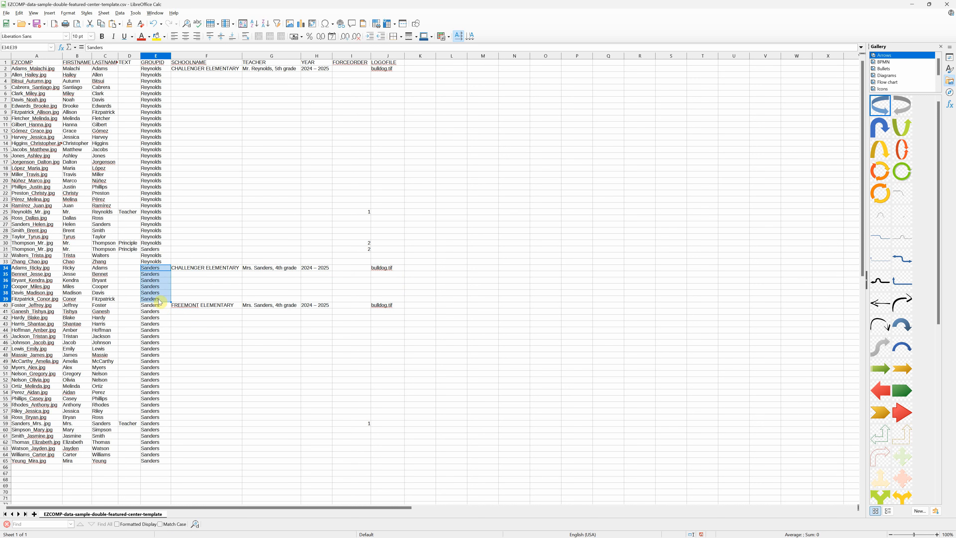
click(181, 307)
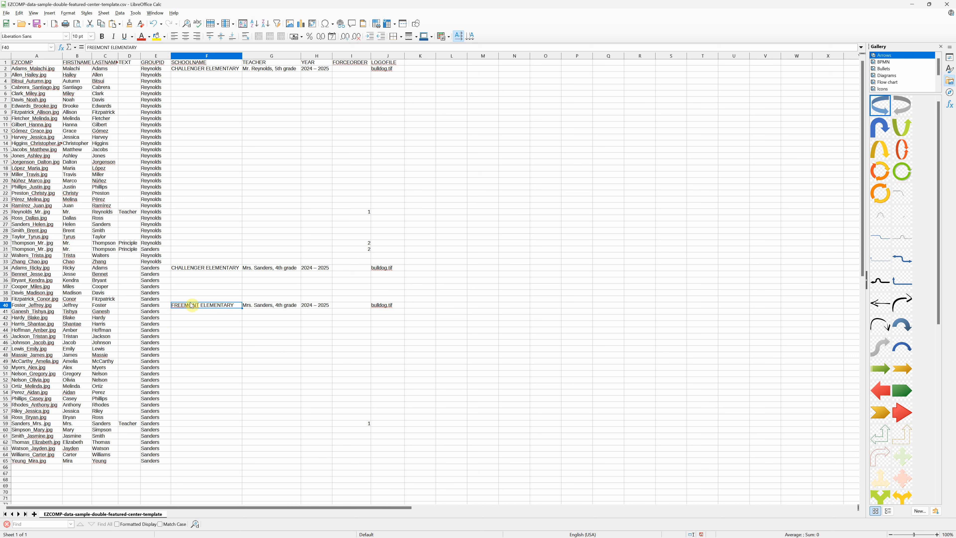
click(357, 424)
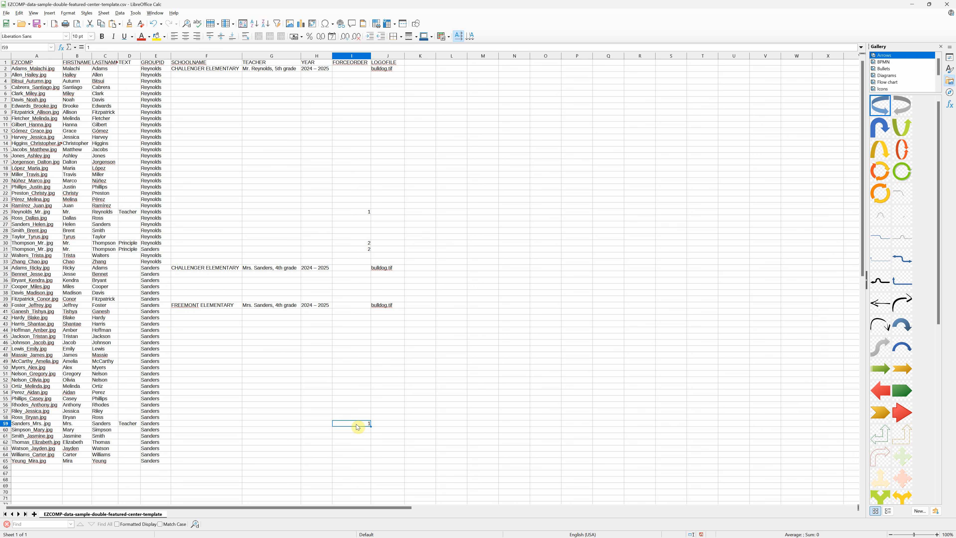
click(189, 307)
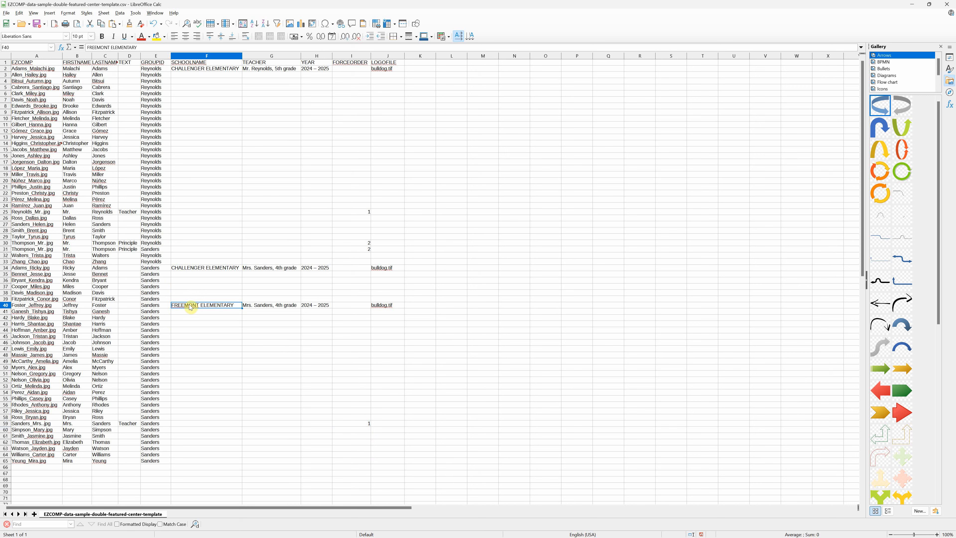
drag(190, 307, 388, 308)
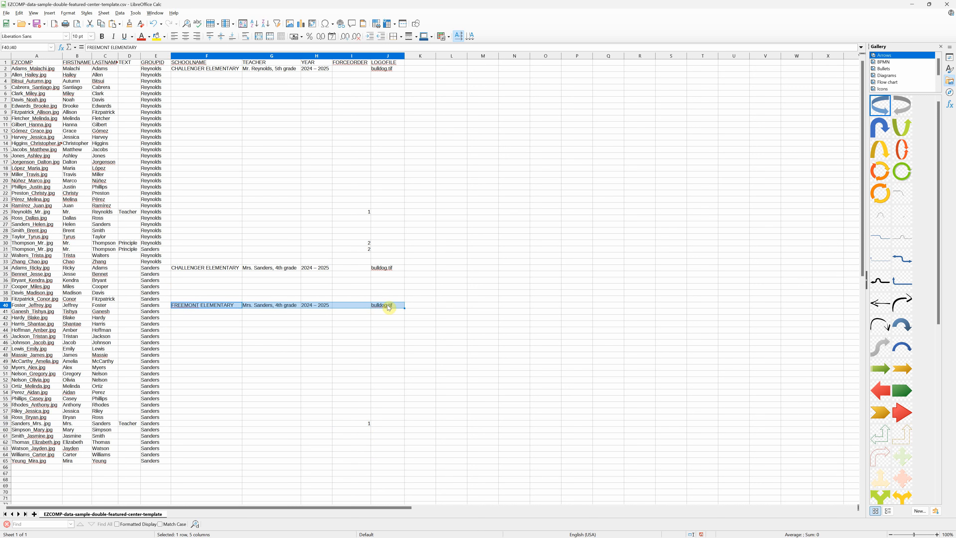
key(Delete)
click(277, 375)
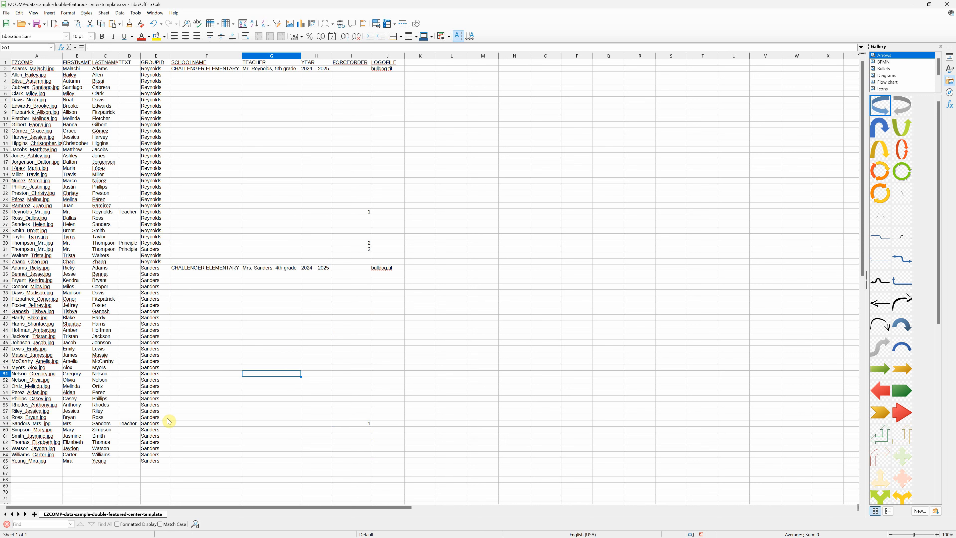
Step: Review the TEACHER entries with their grades for both classes in G2 and G34
click(185, 406)
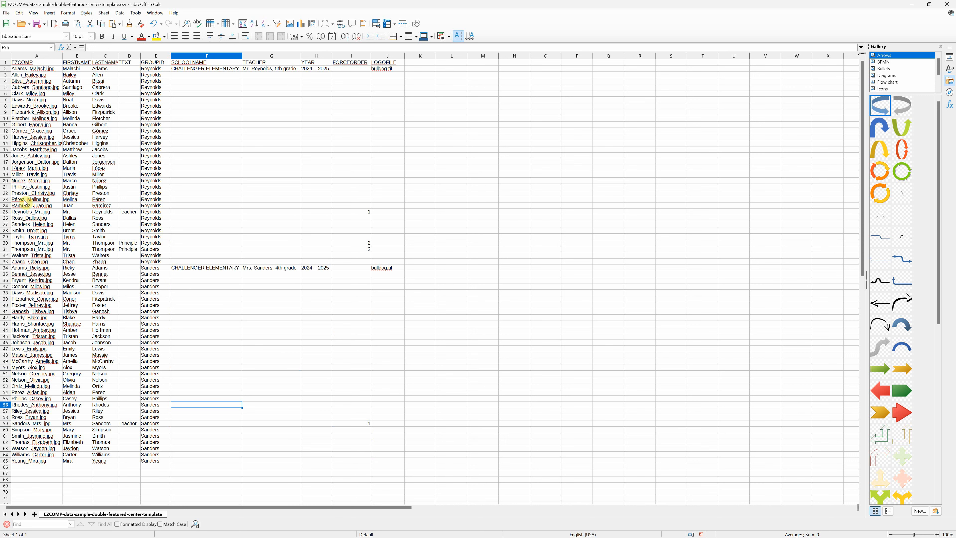
click(21, 181)
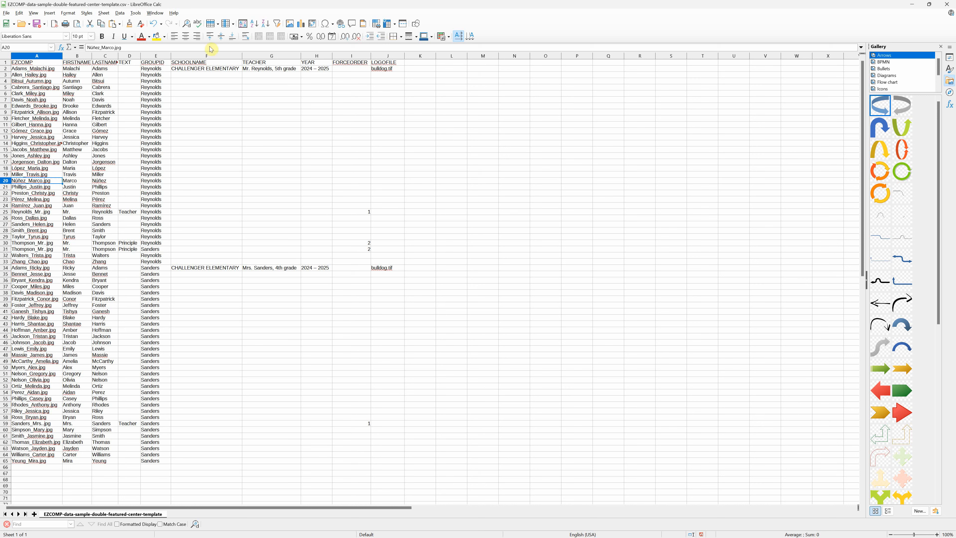
click(277, 69)
double_click(270, 68)
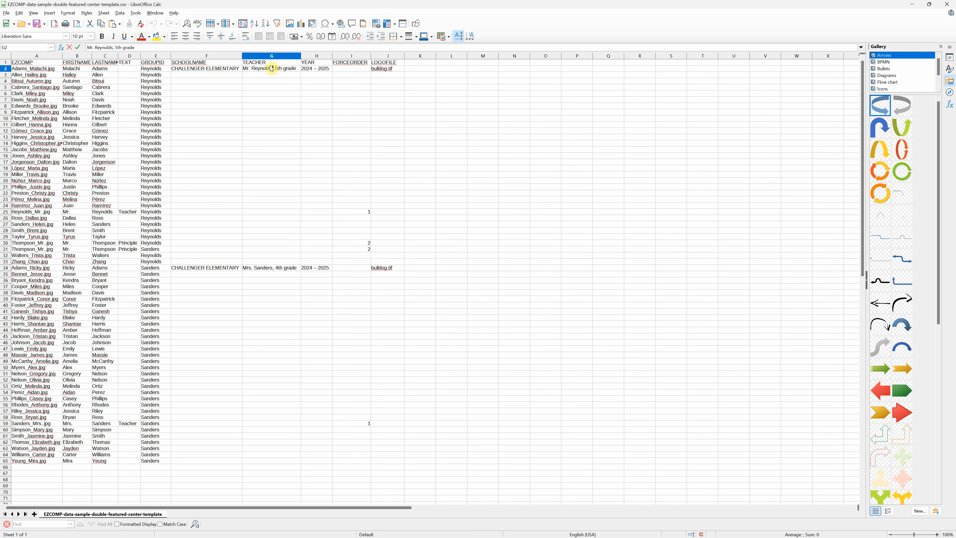
click(294, 270)
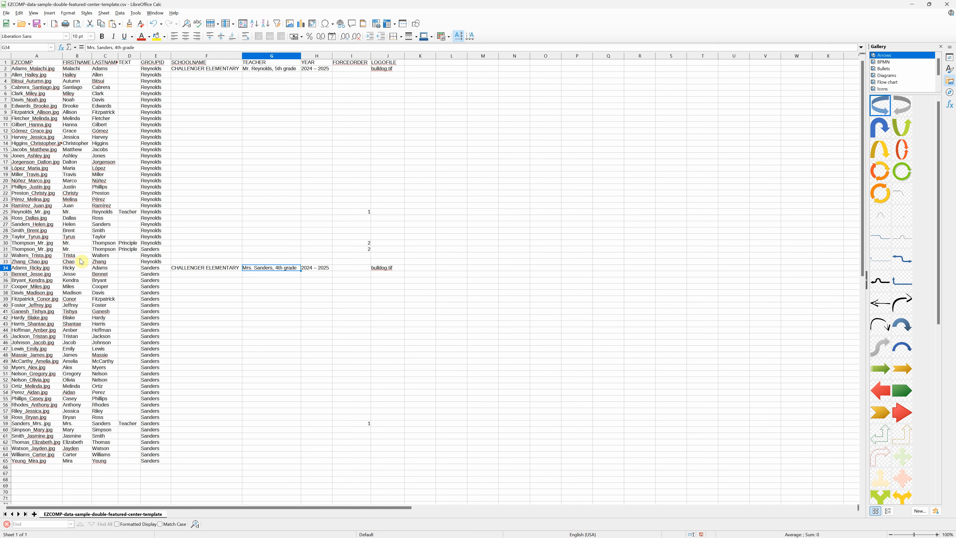
click(277, 299)
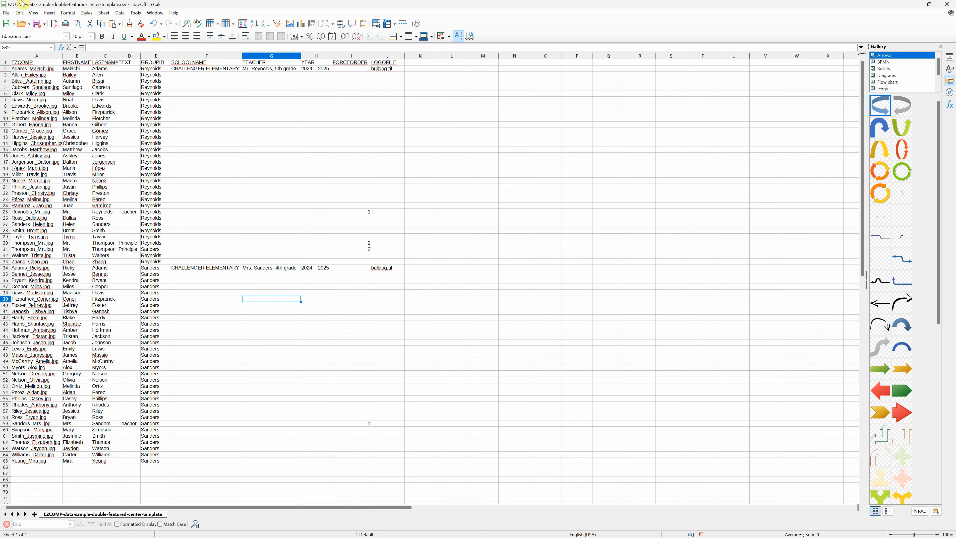
Step: Save the sheet, and save it again as EZCOMP-data-sample-double-featured-center-template.csv with filter settings editing enabled, replacing the existing file
click(7, 12)
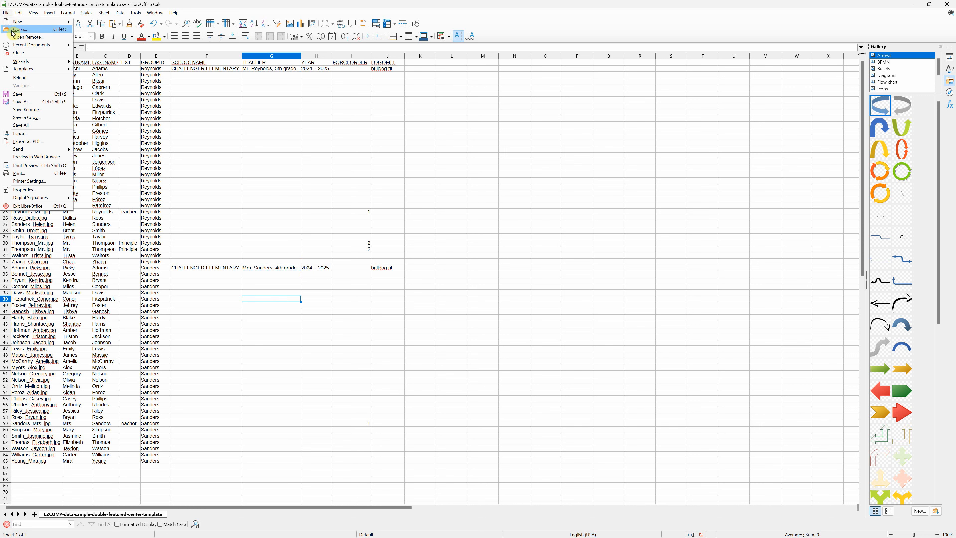
click(26, 97)
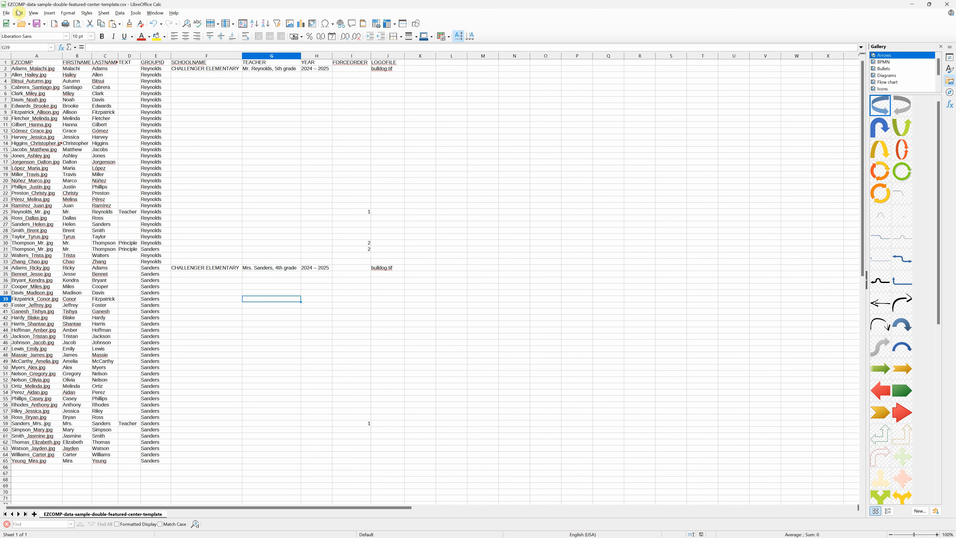
click(6, 13)
click(51, 110)
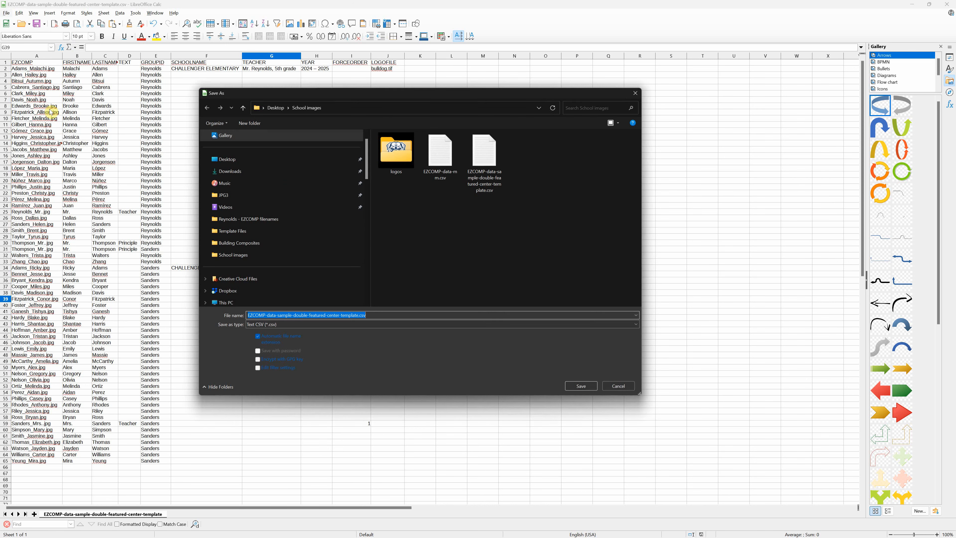
click(481, 180)
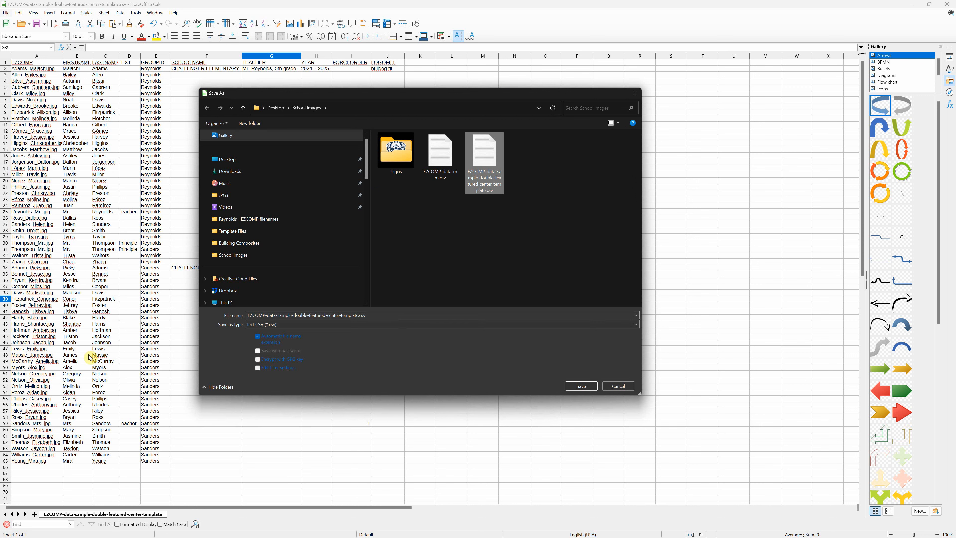
click(258, 367)
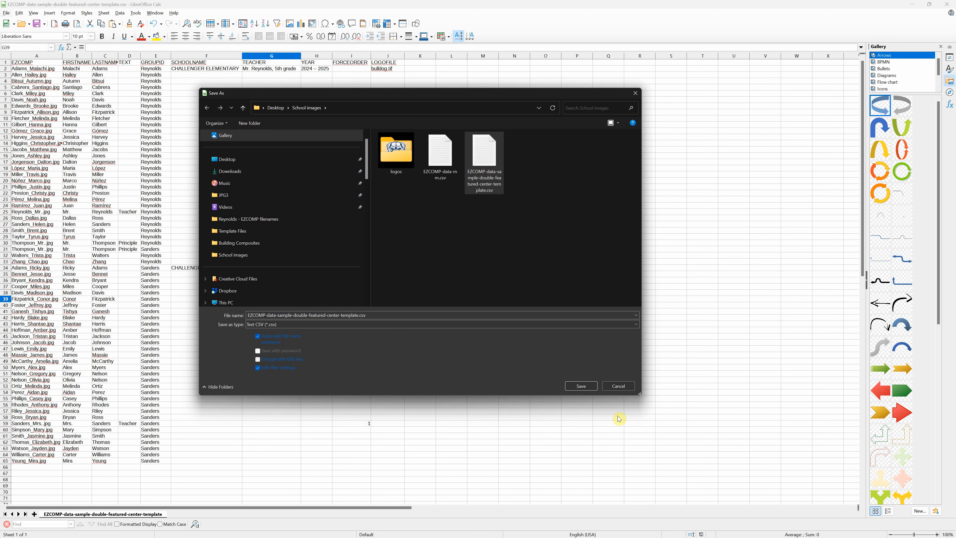
click(591, 389)
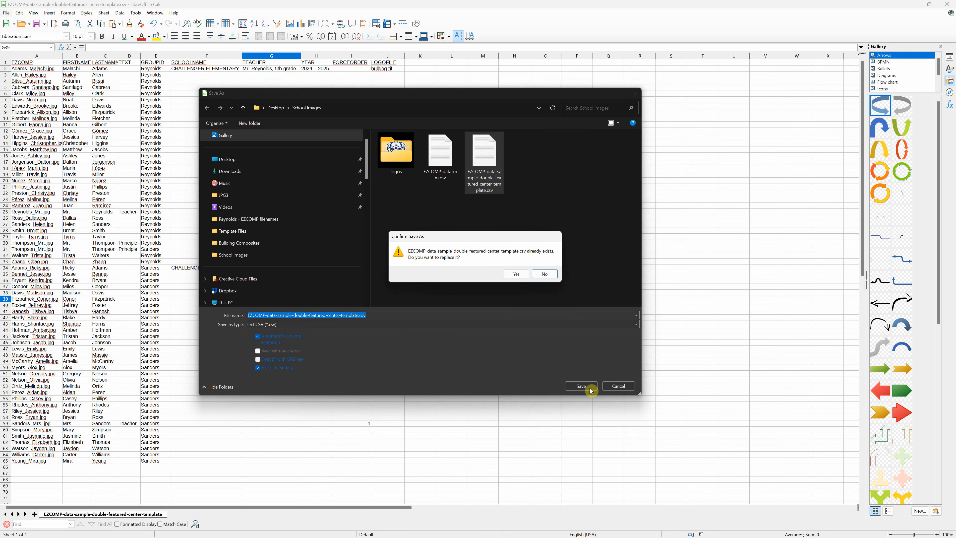
click(521, 276)
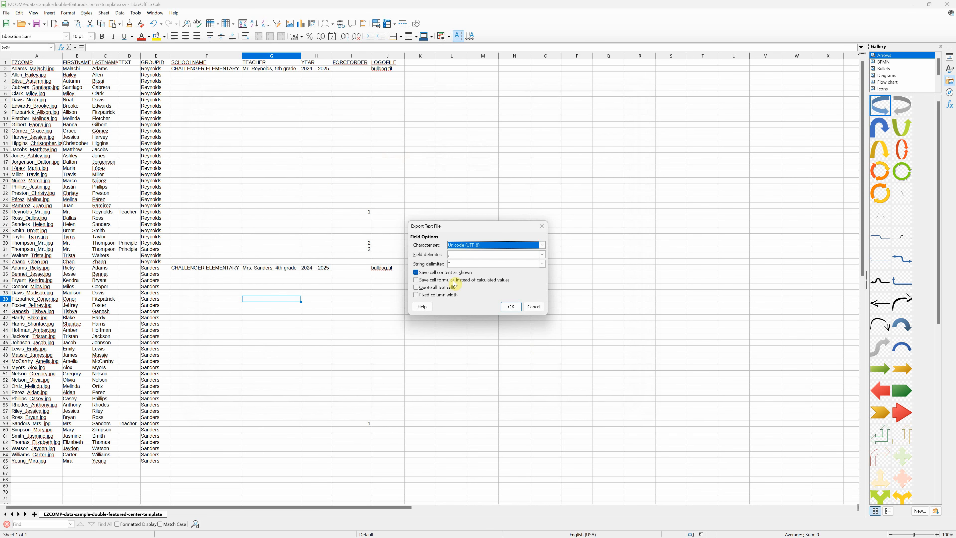
Step: Set the field delimiter for the text export, keep the Unicode (UTF-8) character set, and complete the export
click(543, 255)
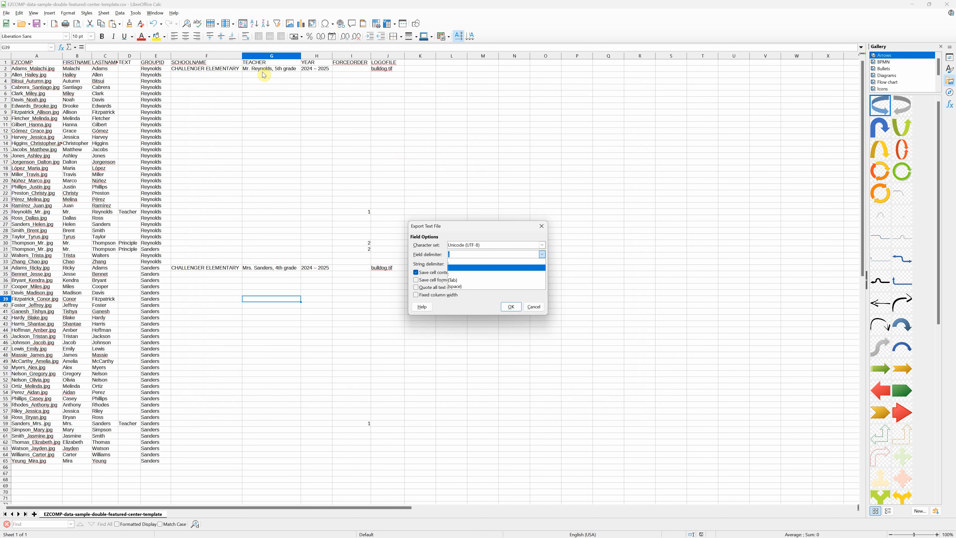
click(453, 270)
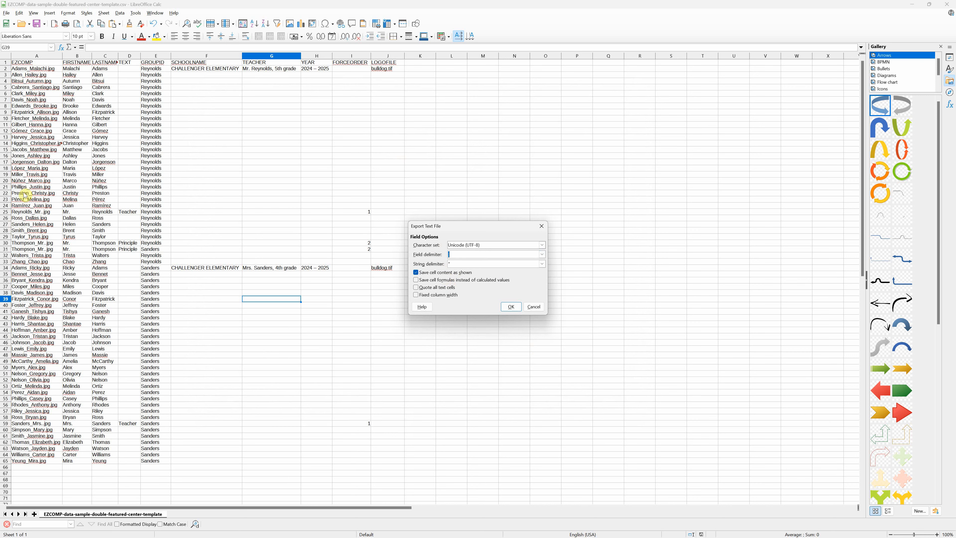
click(491, 248)
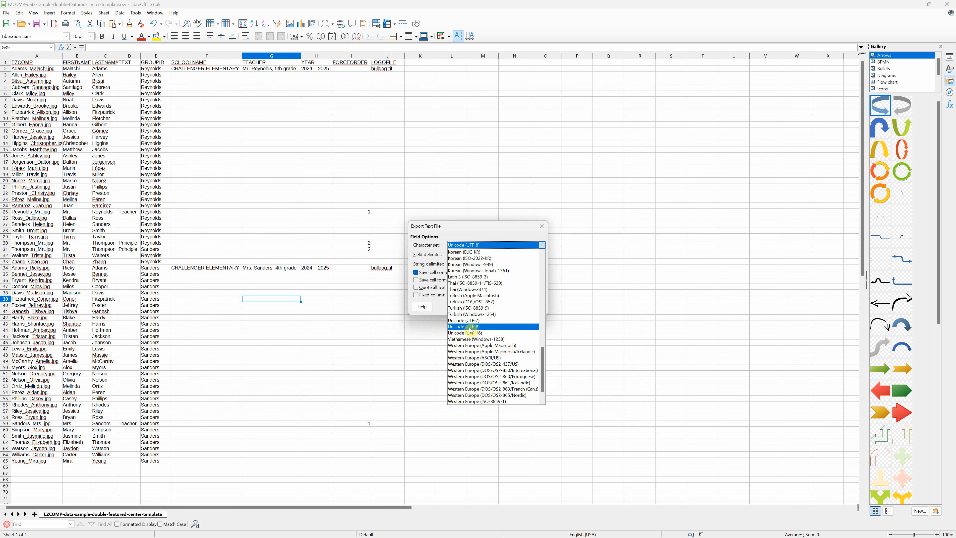
scroll(515, 393, down, 1)
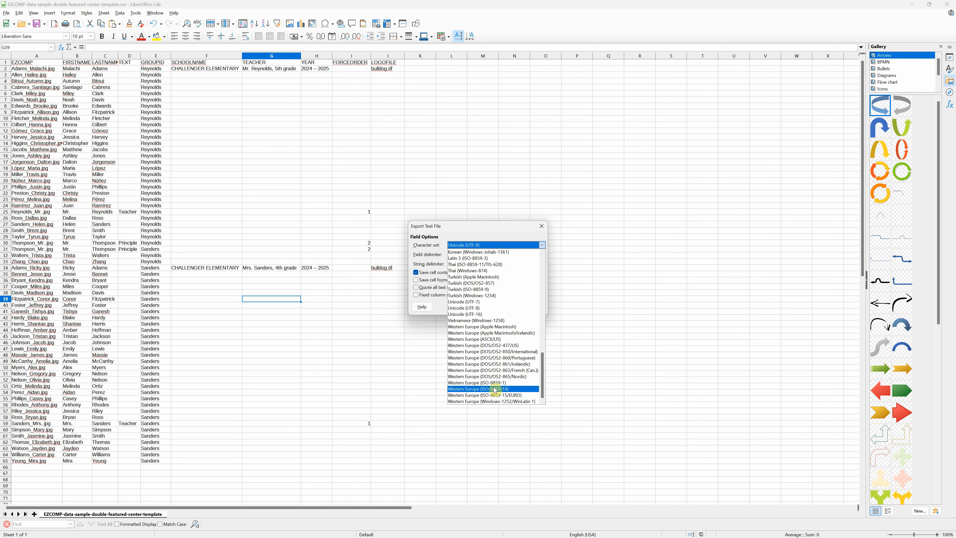
click(483, 245)
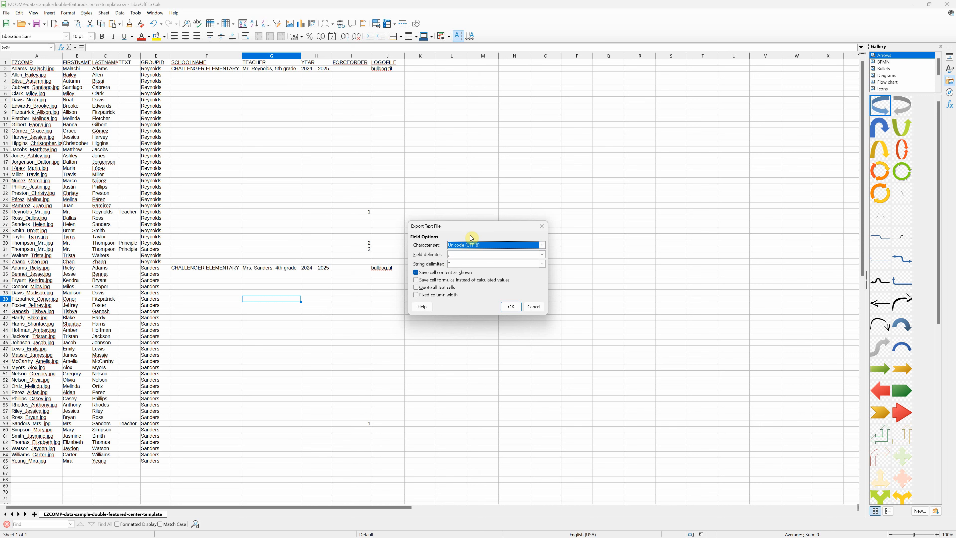
click(511, 307)
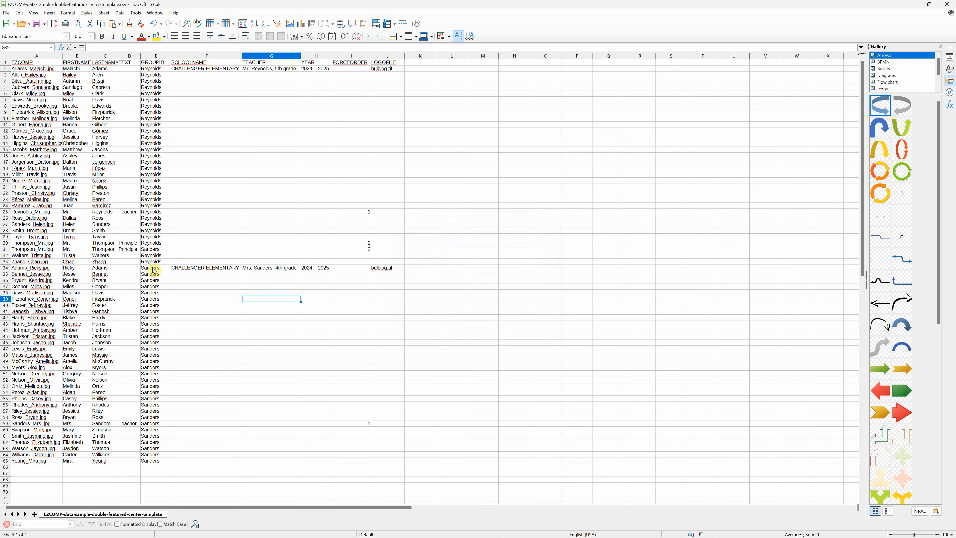
Step: Switch to Photoshop and close the open composites Reynolds_comp.jpg and Sanders_comp.jpg
key(alt+Tab)
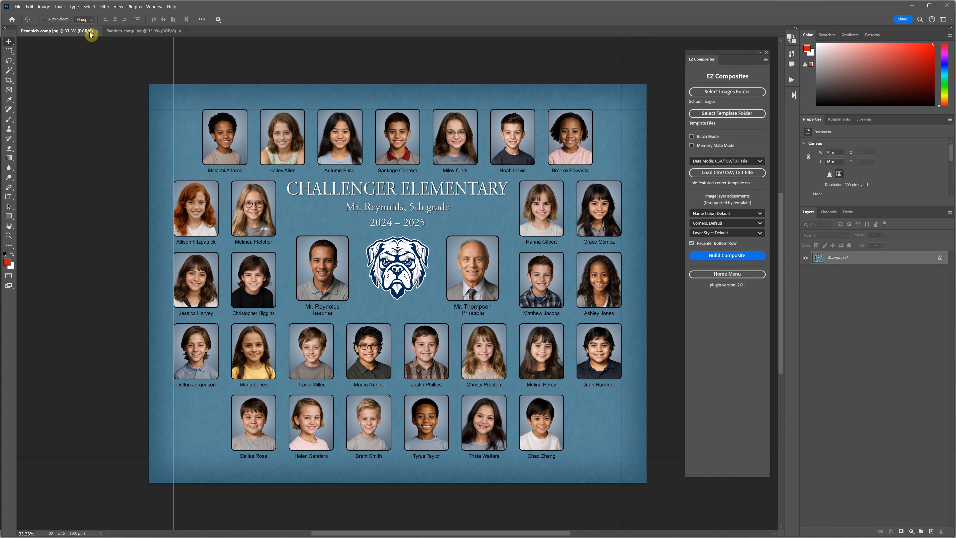
click(94, 31)
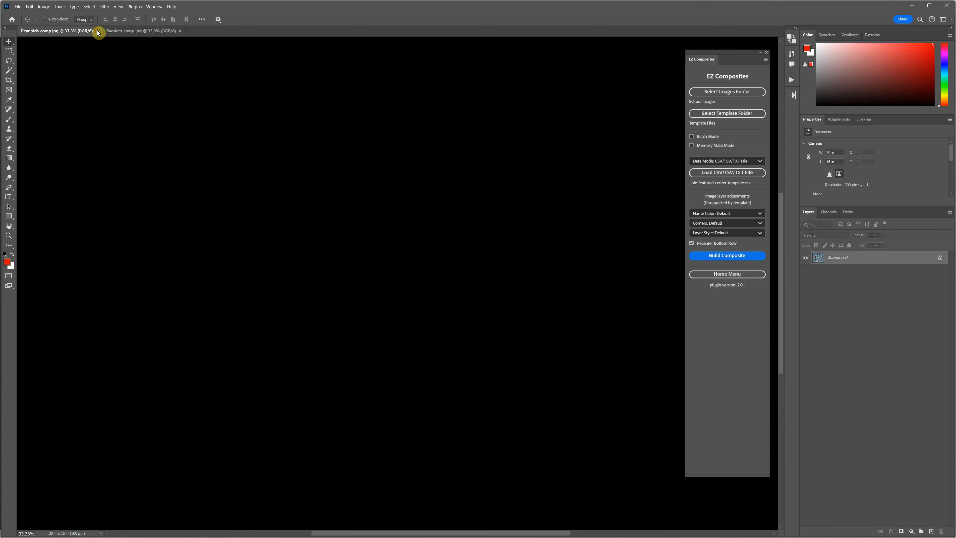
click(95, 31)
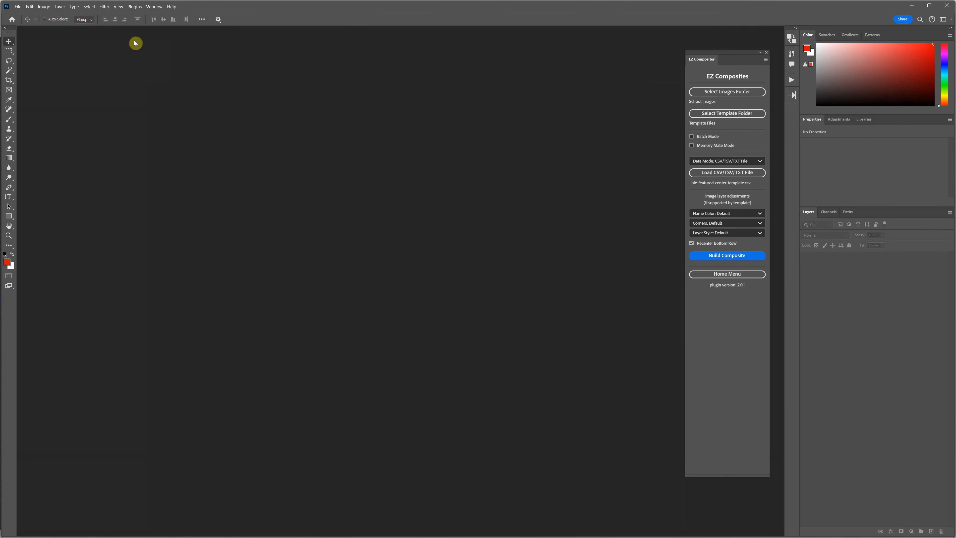
Step: Try to load EZCOMP-data-sample-double-featured-center-template.csv from the Desktop's School images folder as the EZ Composites data file
click(737, 174)
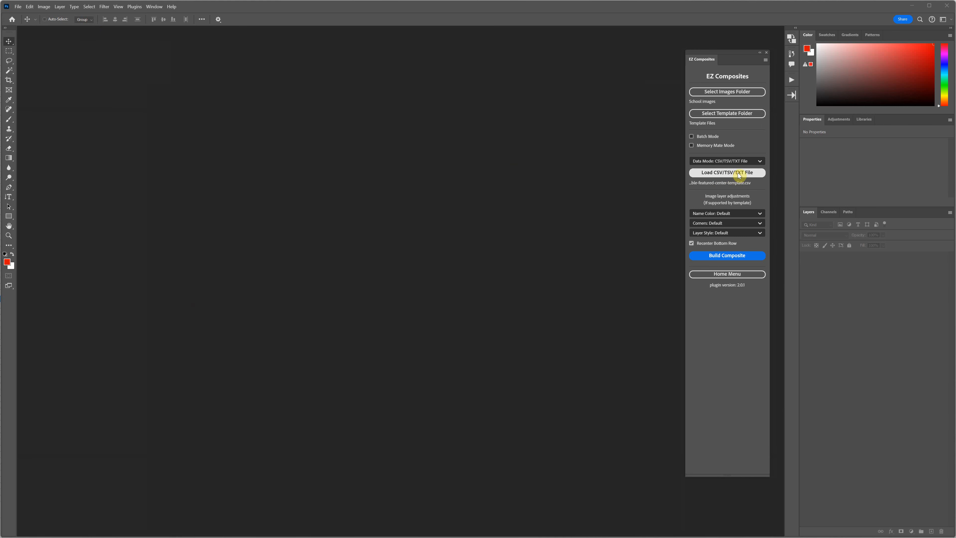
click(135, 65)
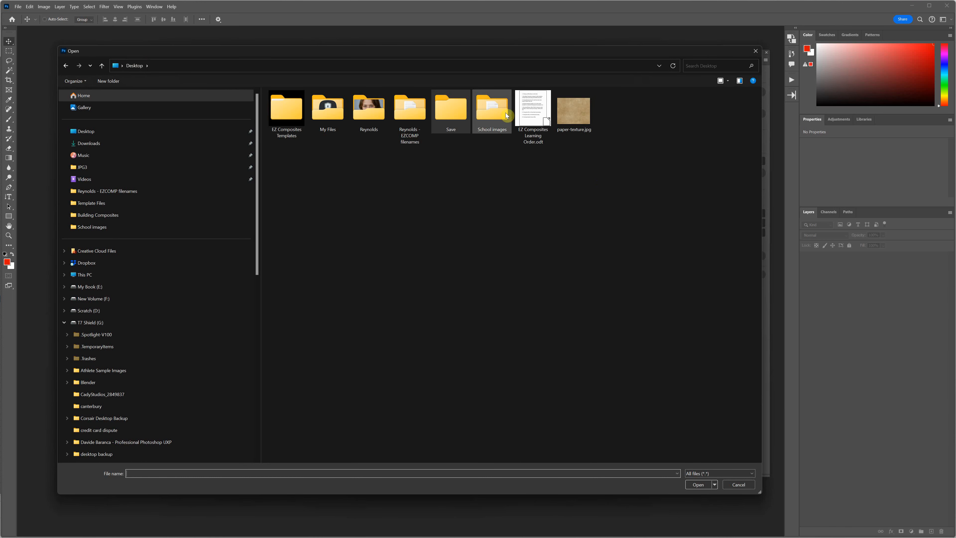
double_click(498, 119)
click(457, 170)
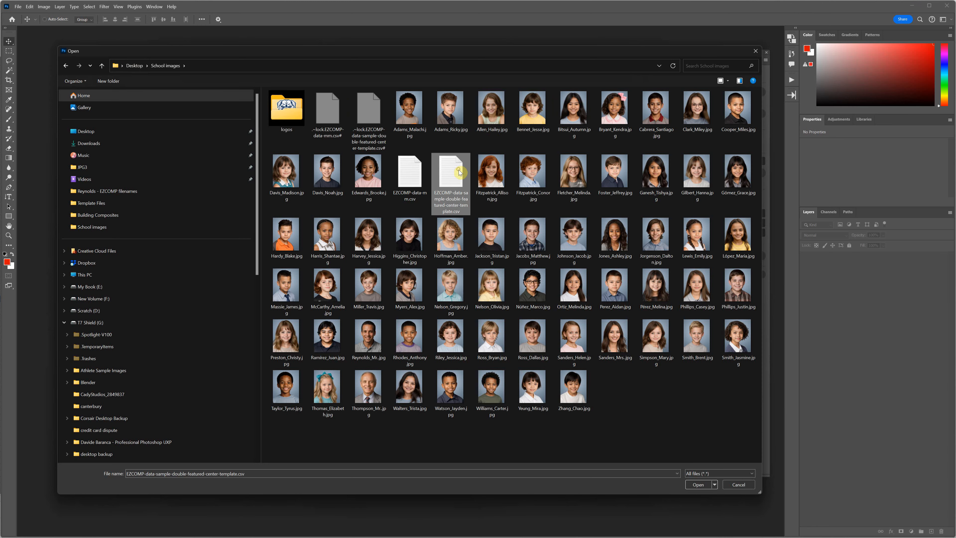
click(701, 488)
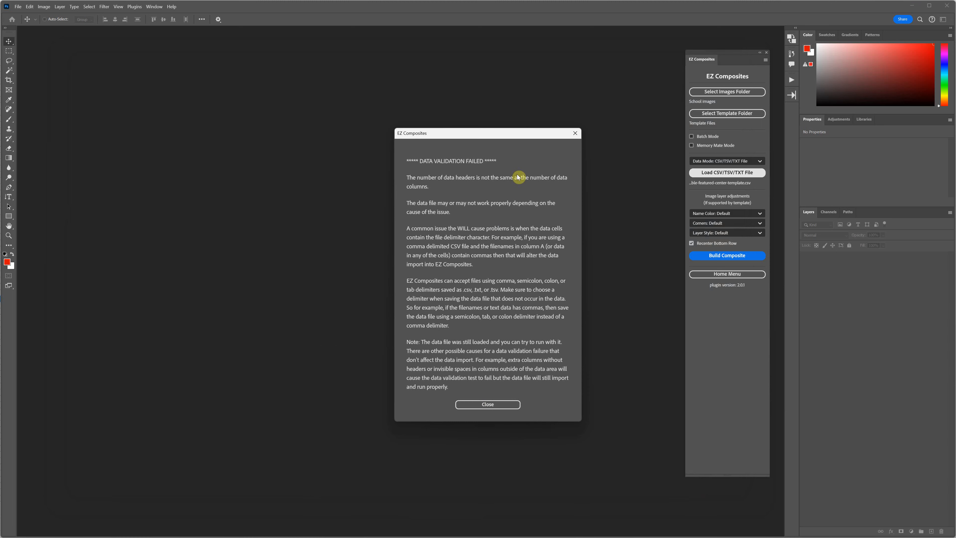
click(476, 406)
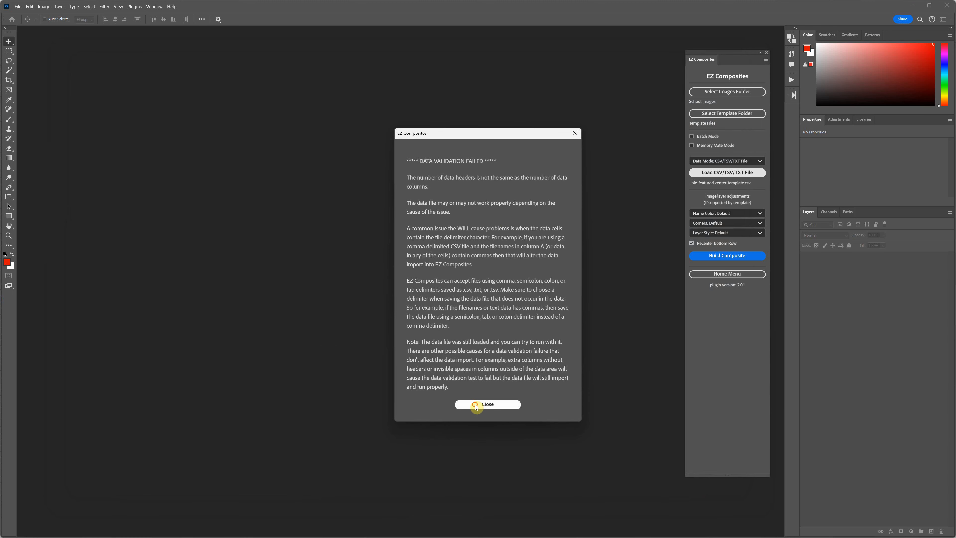
Step: Switch to LibreOffice Calc, delete the empty columns K through U beyond the data area, and save the CSV
key(alt+Tab)
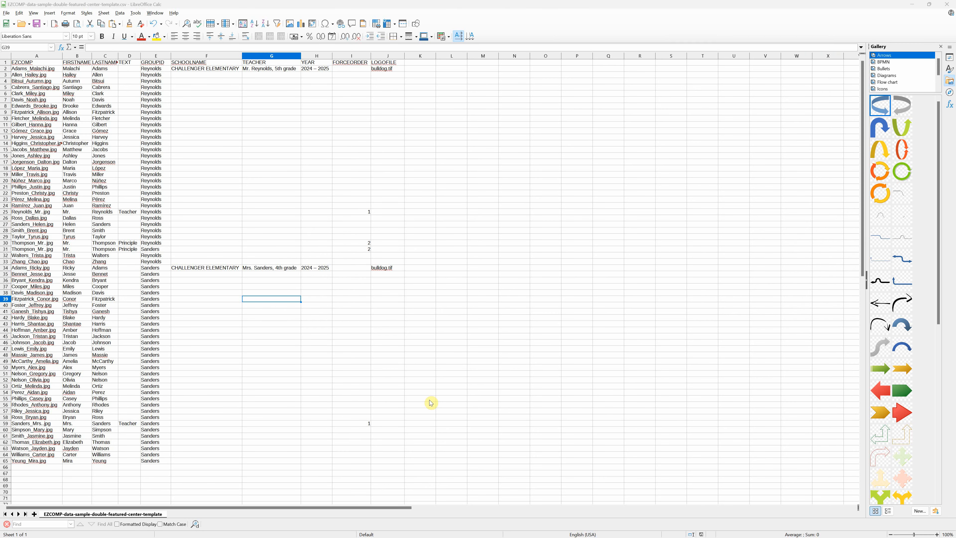
click(416, 56)
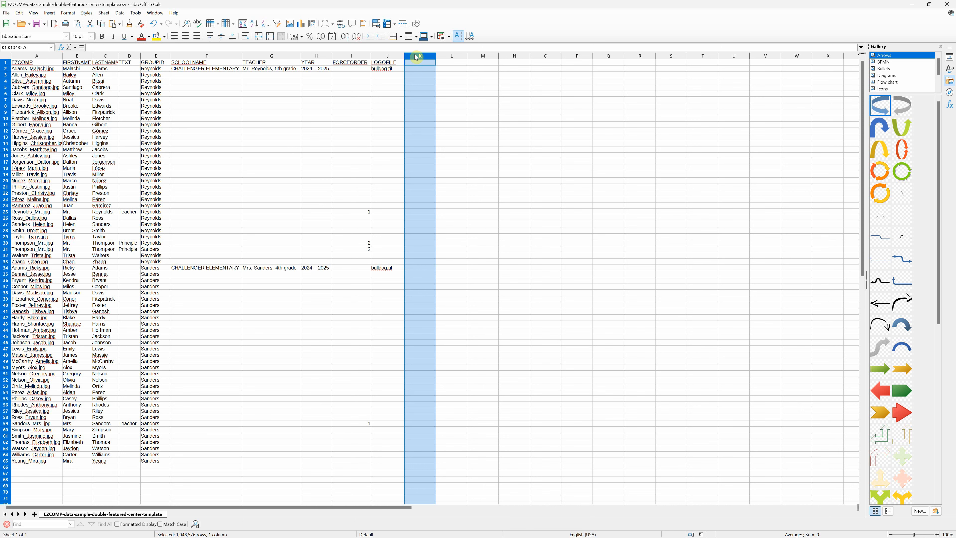
drag(416, 56, 726, 70)
right_click(673, 66)
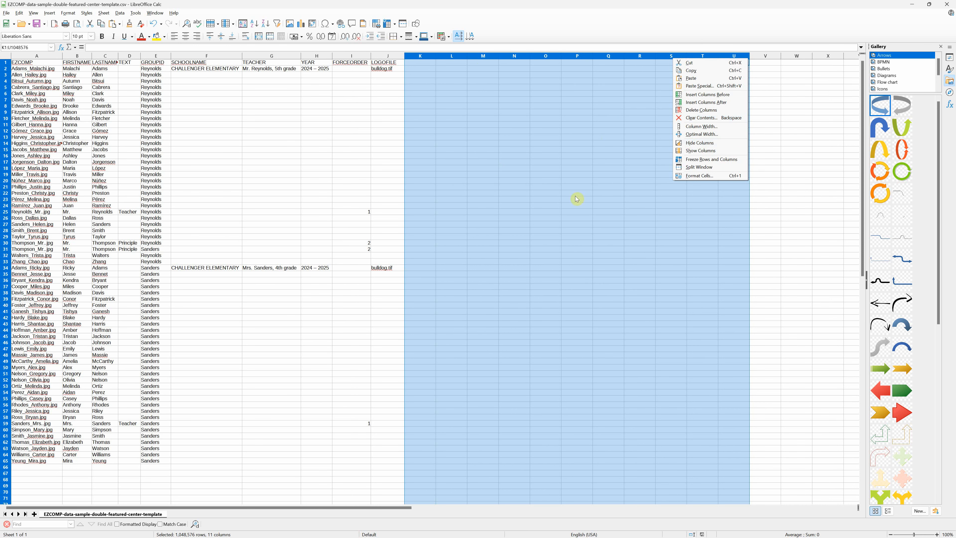
click(701, 109)
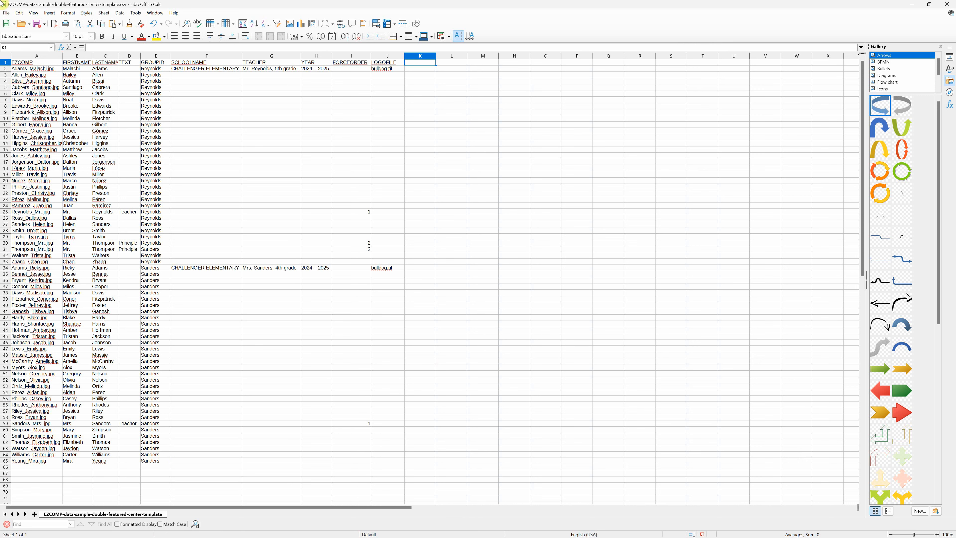
click(7, 14)
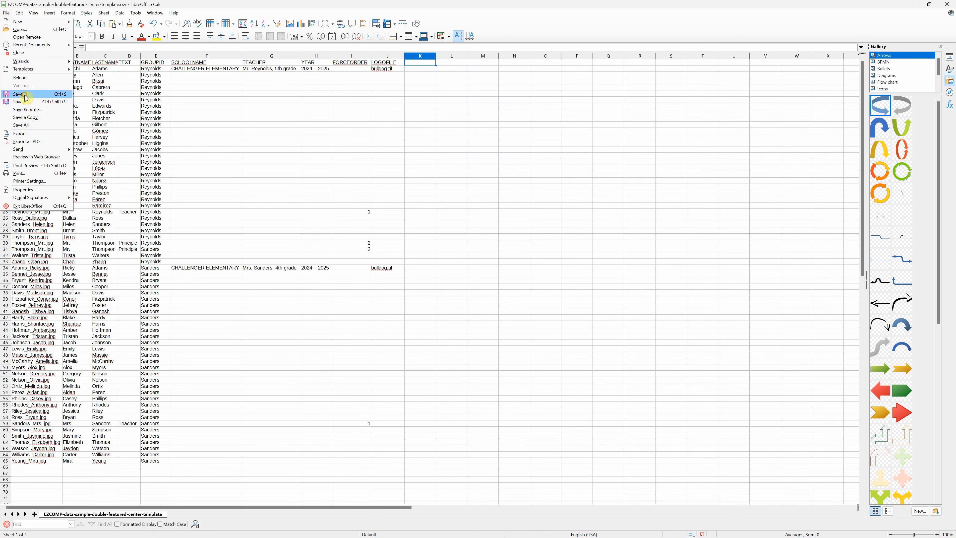
Step: Return to Photoshop and reload the cleaned EZCOMP-data-sample-double-featured-center-template.csv into EZ Composites
key(alt+Tab)
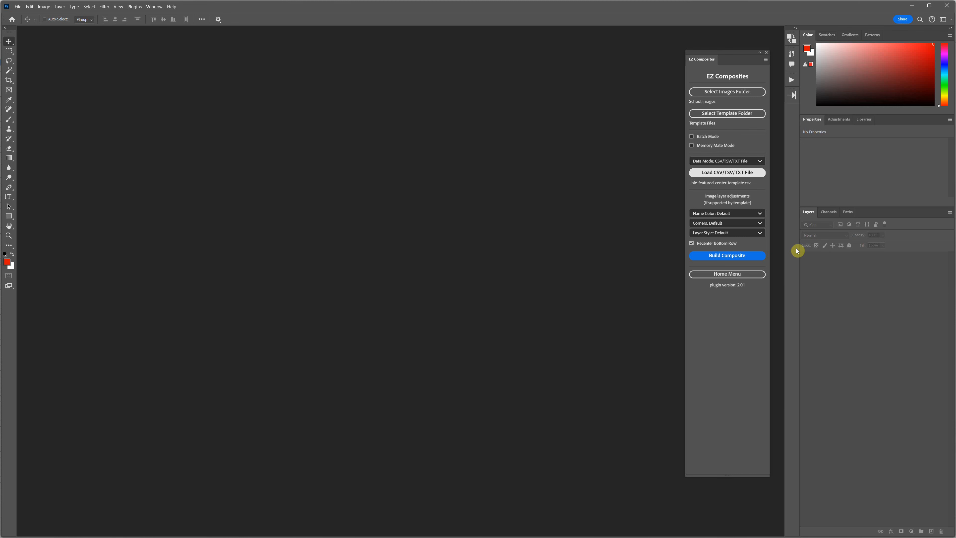
click(728, 173)
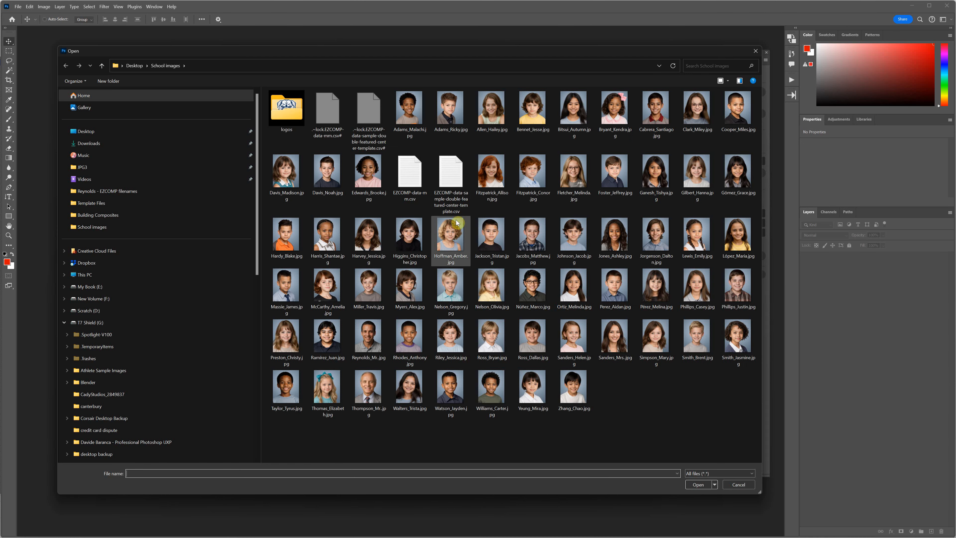
click(447, 176)
click(694, 484)
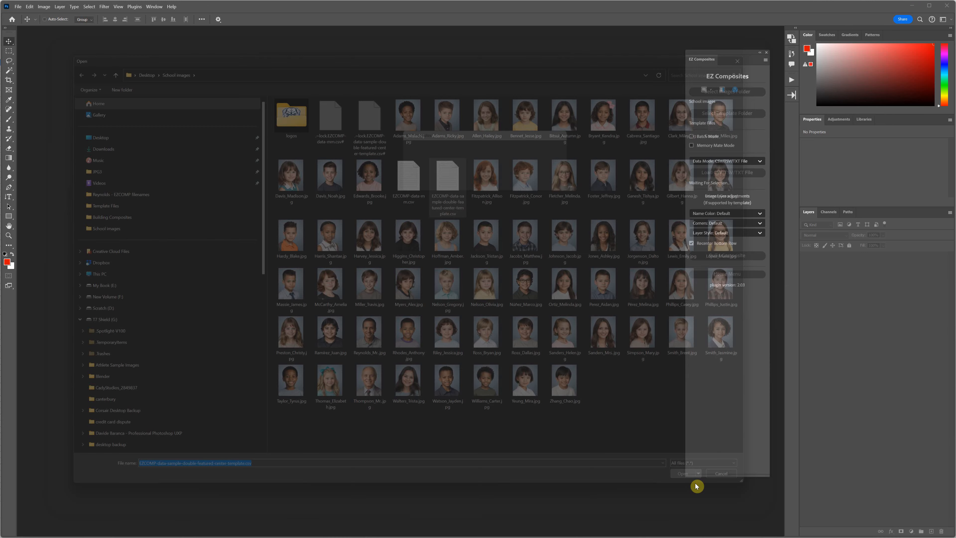
click(496, 180)
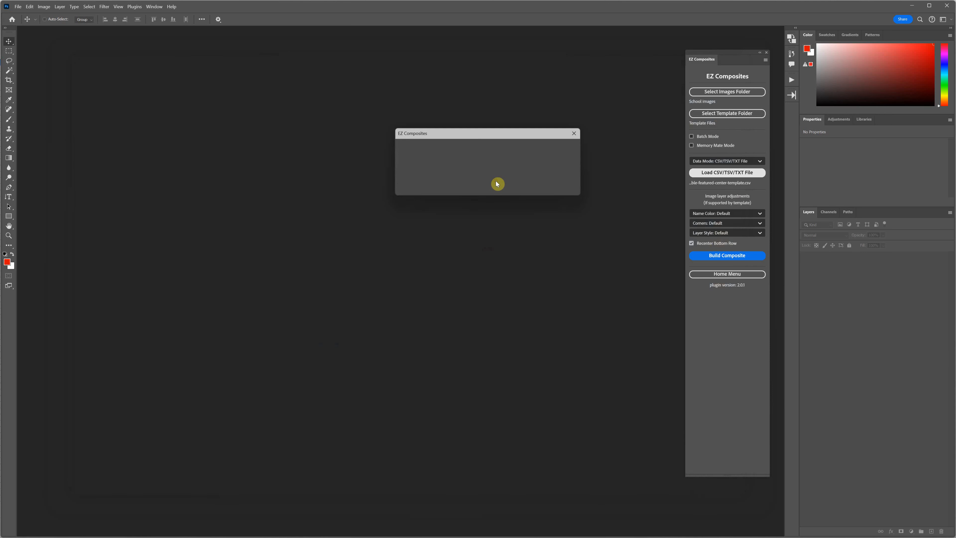
key(alt+Tab)
click(462, 205)
click(506, 218)
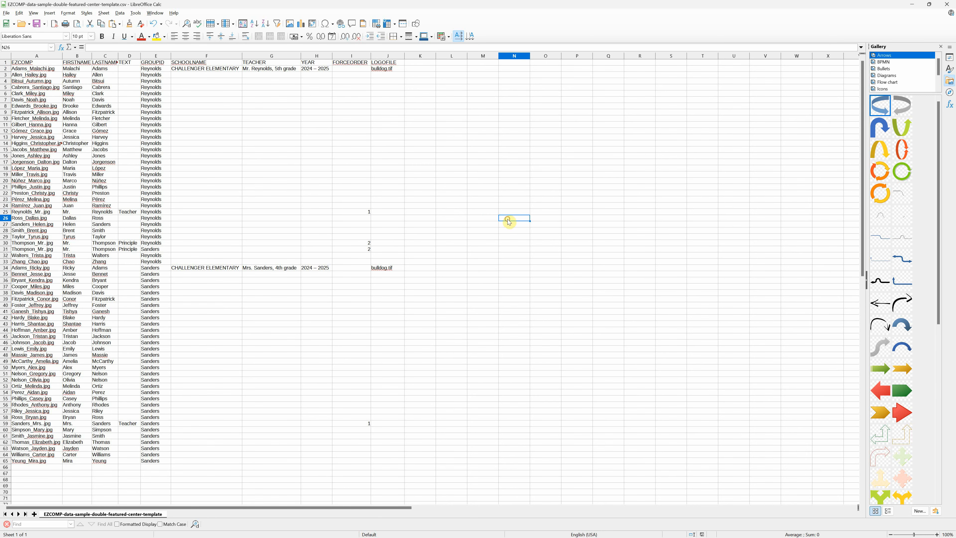
click(545, 274)
click(602, 318)
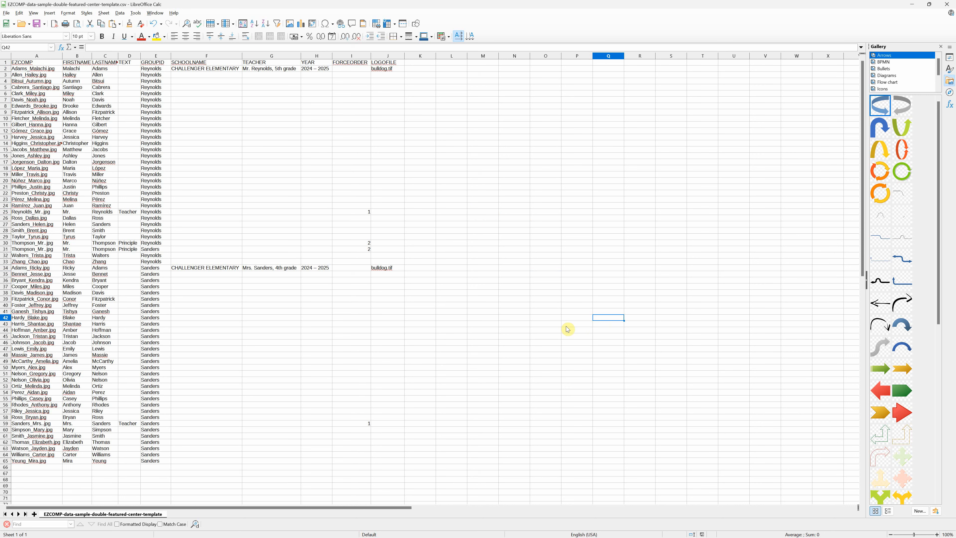
click(517, 281)
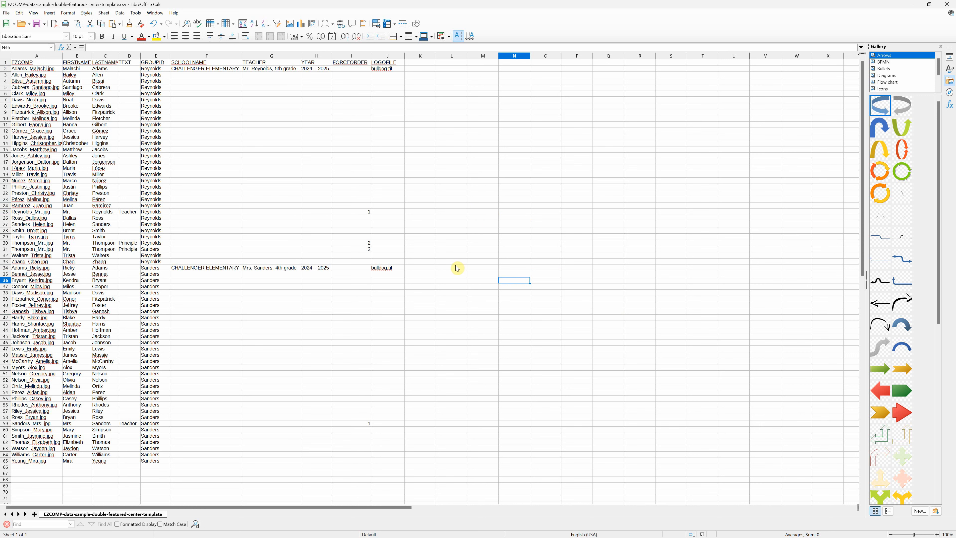
click(549, 274)
click(484, 274)
click(490, 287)
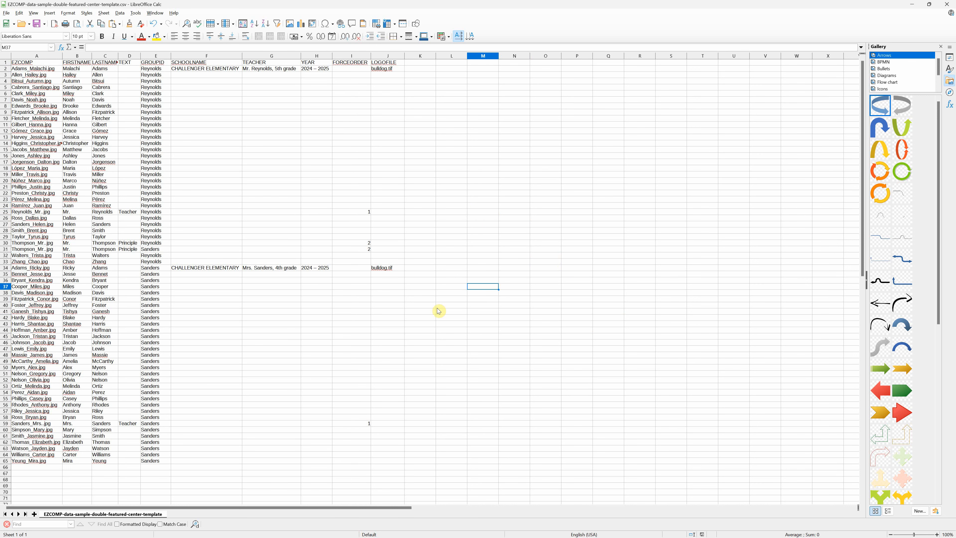
key(alt+Tab)
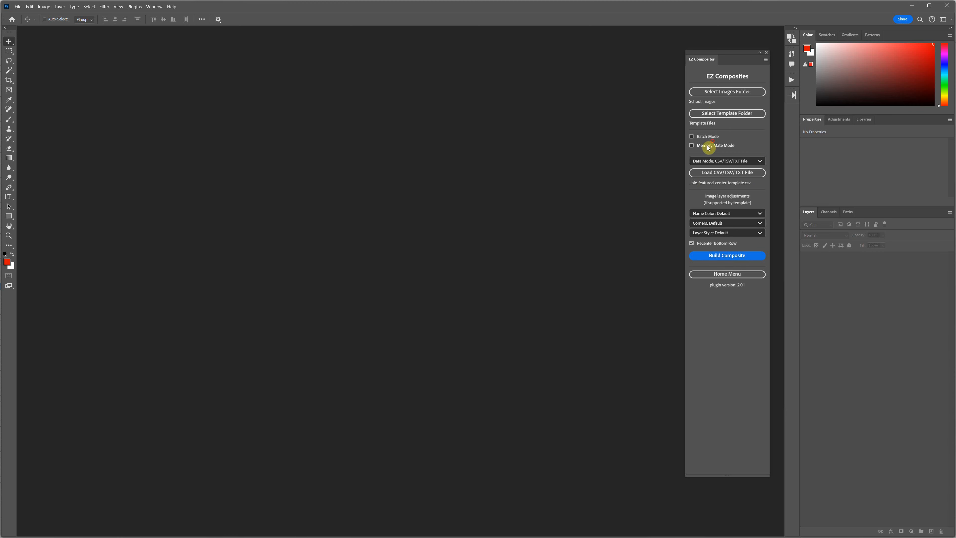
Step: Set the template folder to Template Files inside the Desktop's EZ Composites Templates > EZ Comp - Double Featured Center Template folder
click(734, 114)
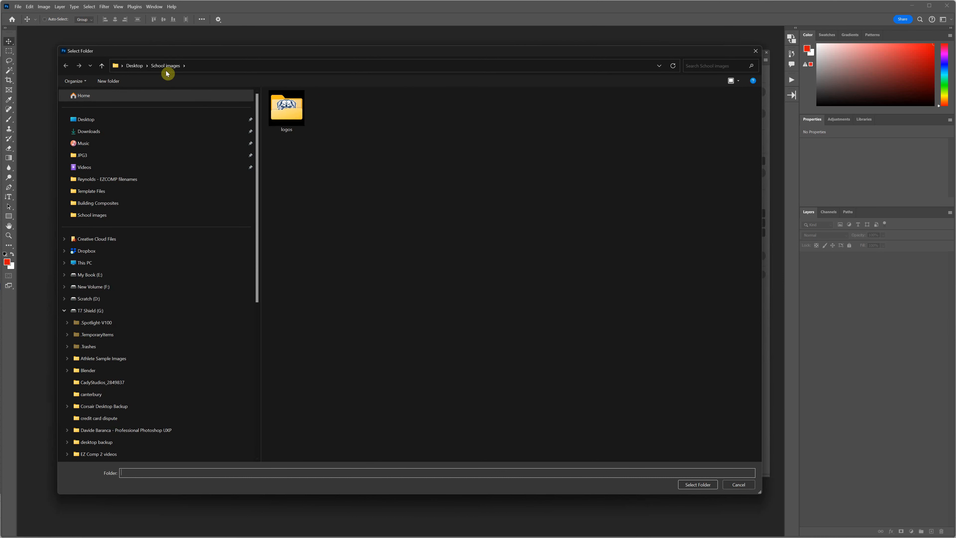
click(133, 65)
click(288, 112)
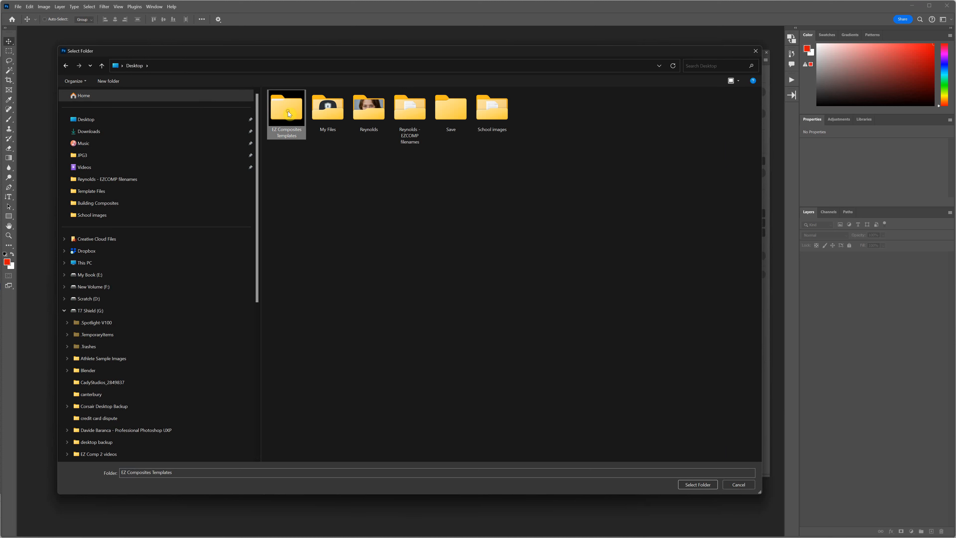
double_click(286, 112)
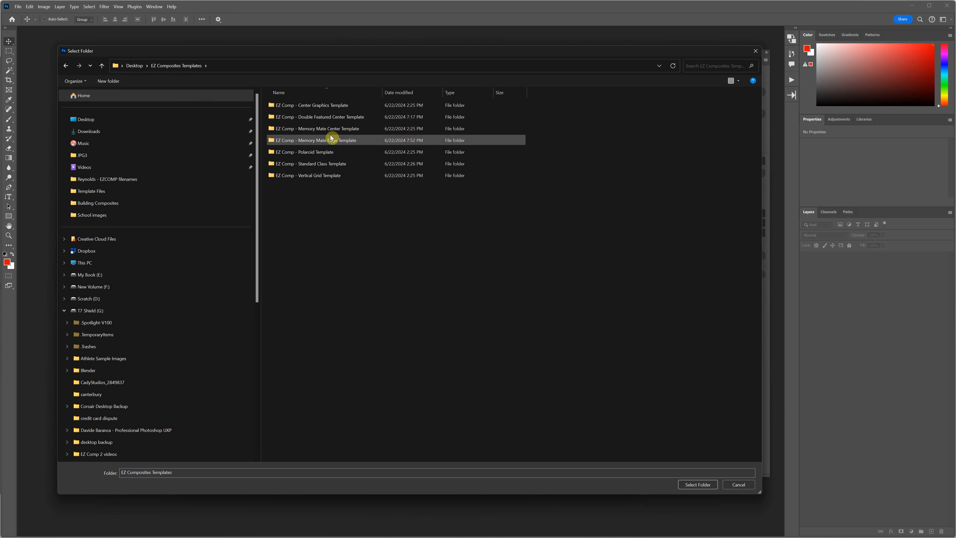
double_click(327, 117)
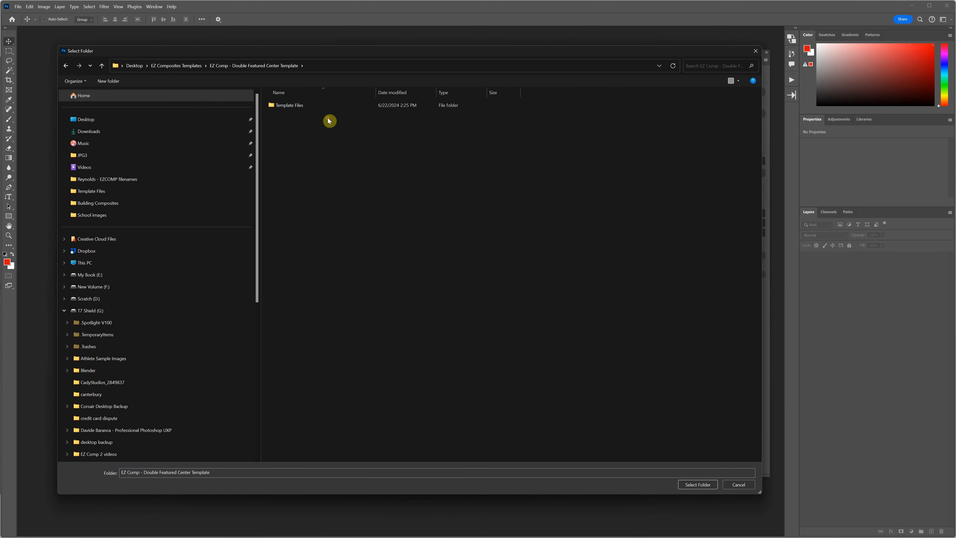
double_click(288, 105)
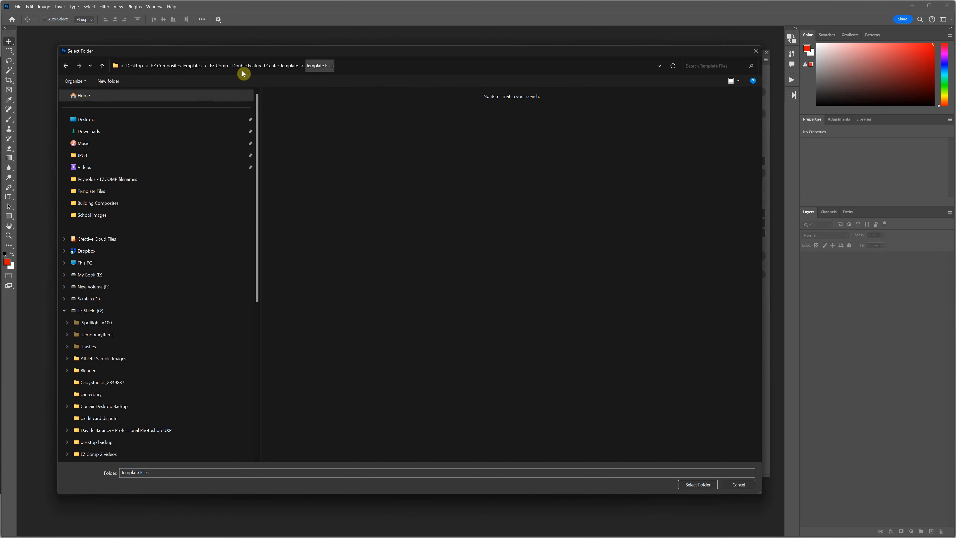
click(697, 485)
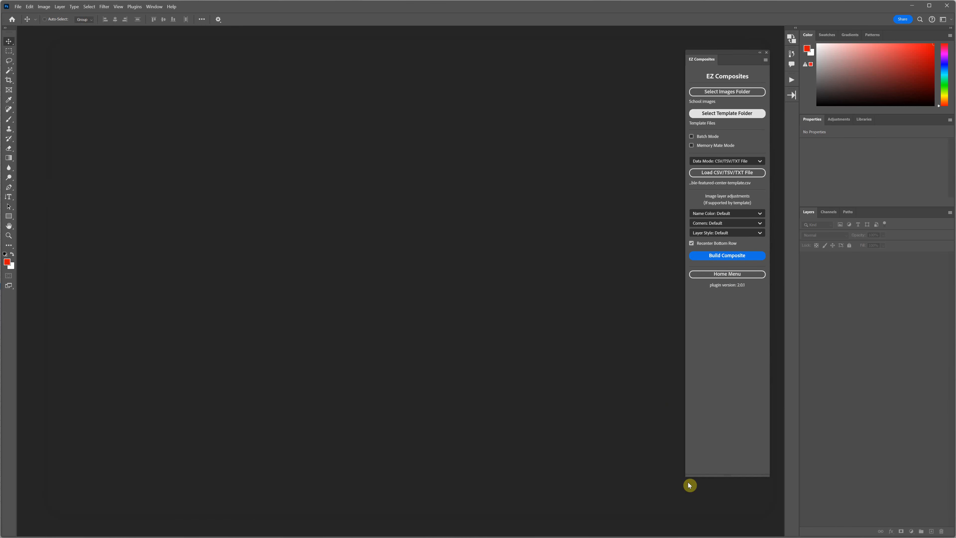
click(726, 257)
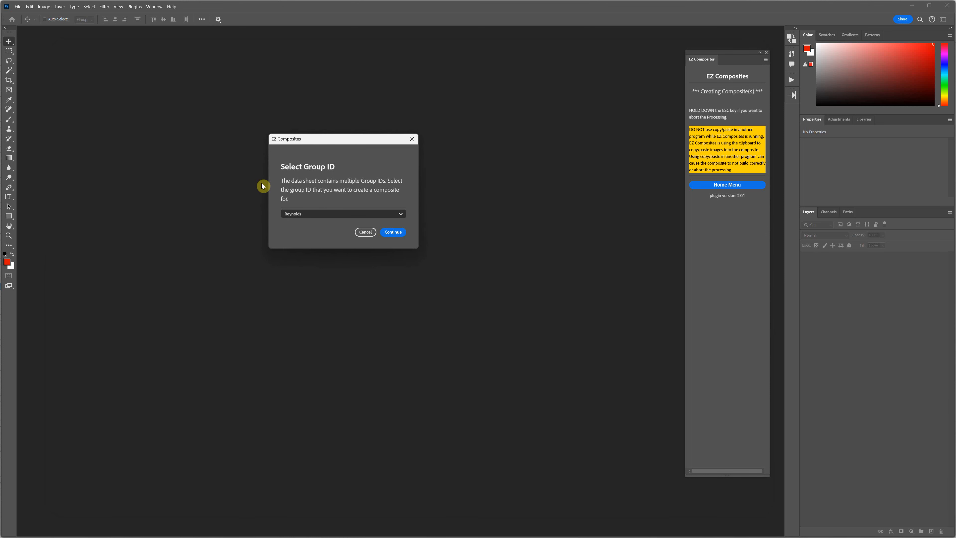
click(399, 215)
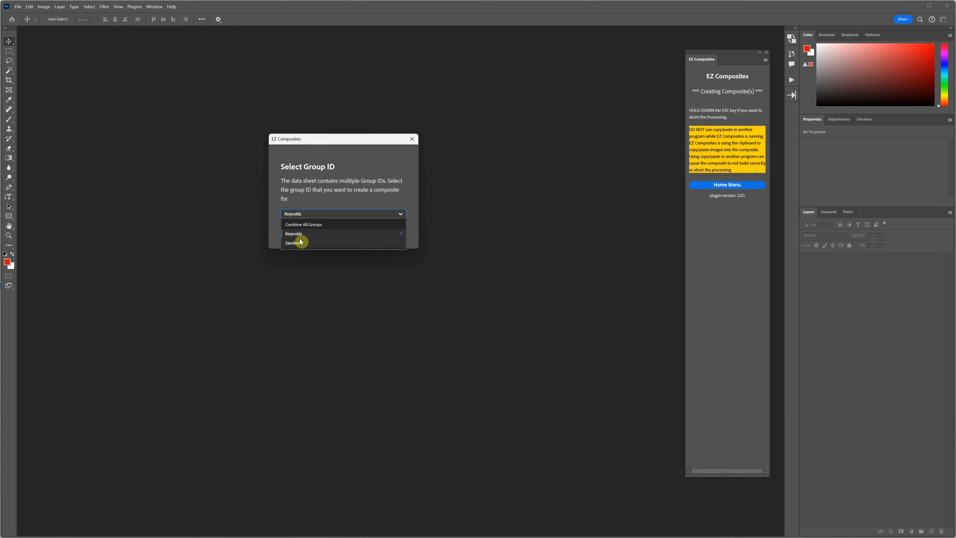
key(alt+Tab)
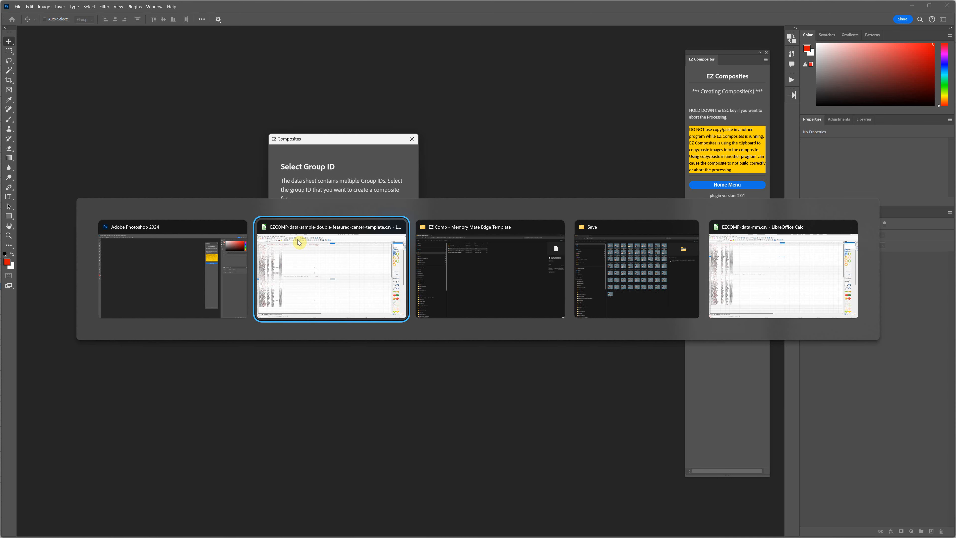
drag(152, 70, 154, 250)
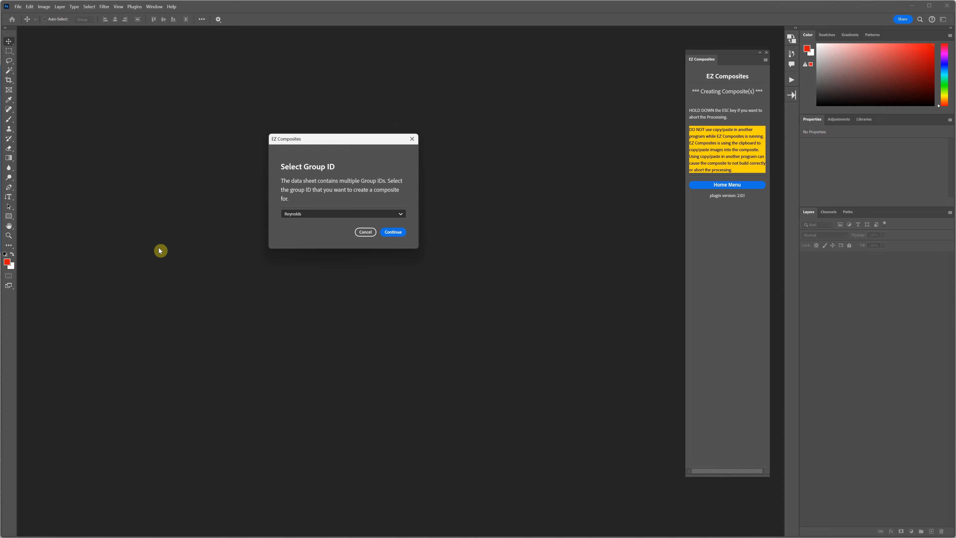
click(309, 214)
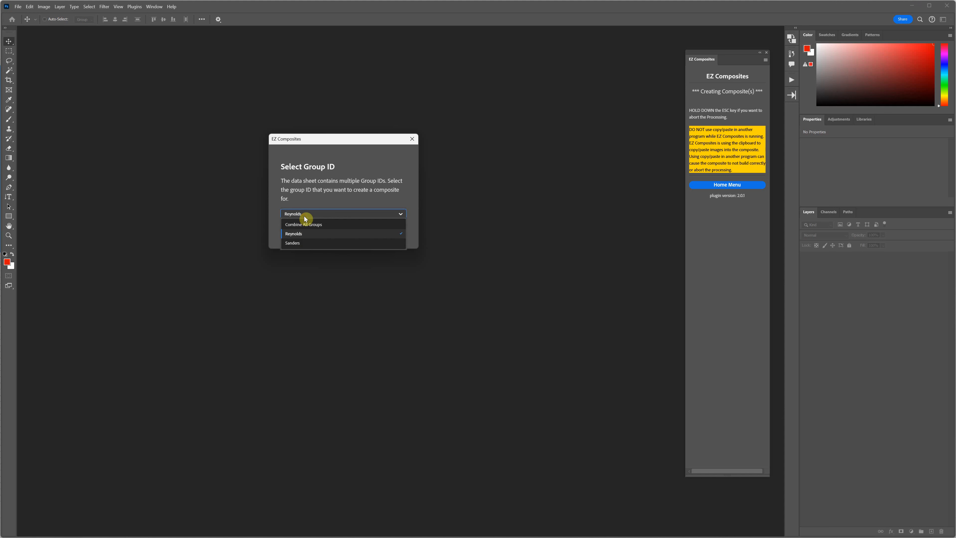
click(333, 195)
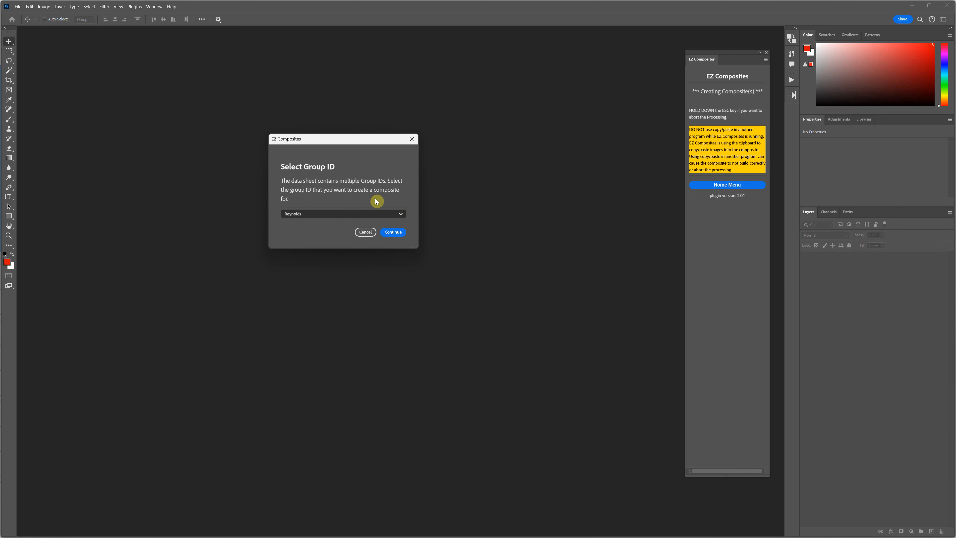
click(366, 232)
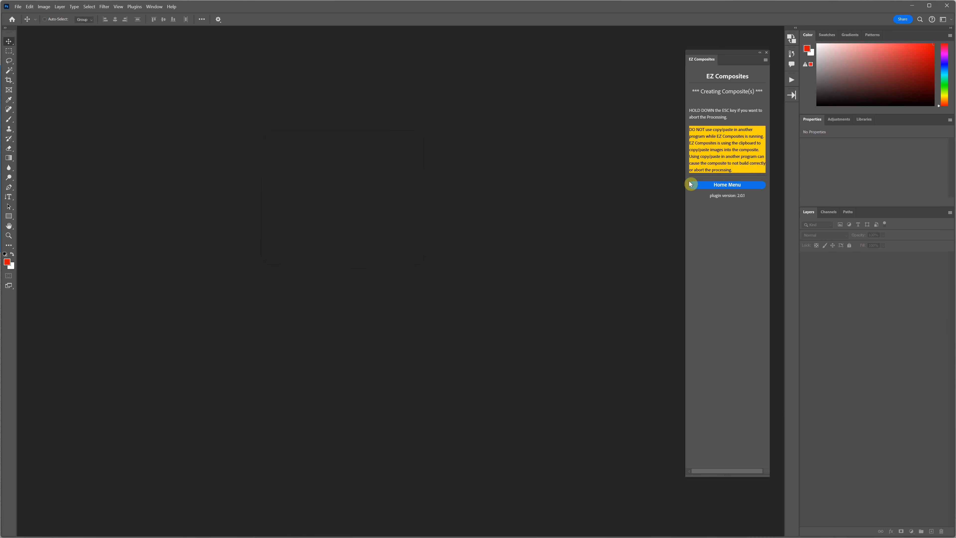
click(704, 185)
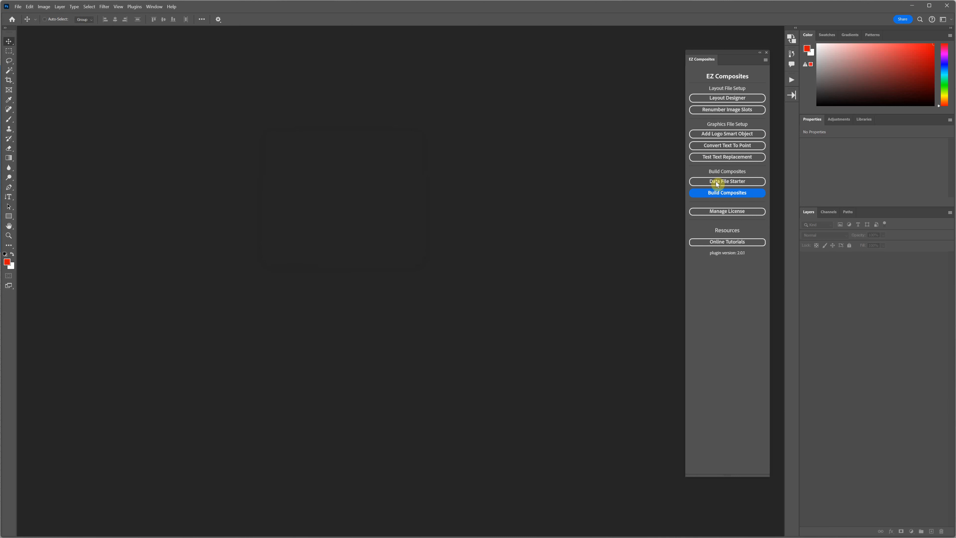
click(720, 192)
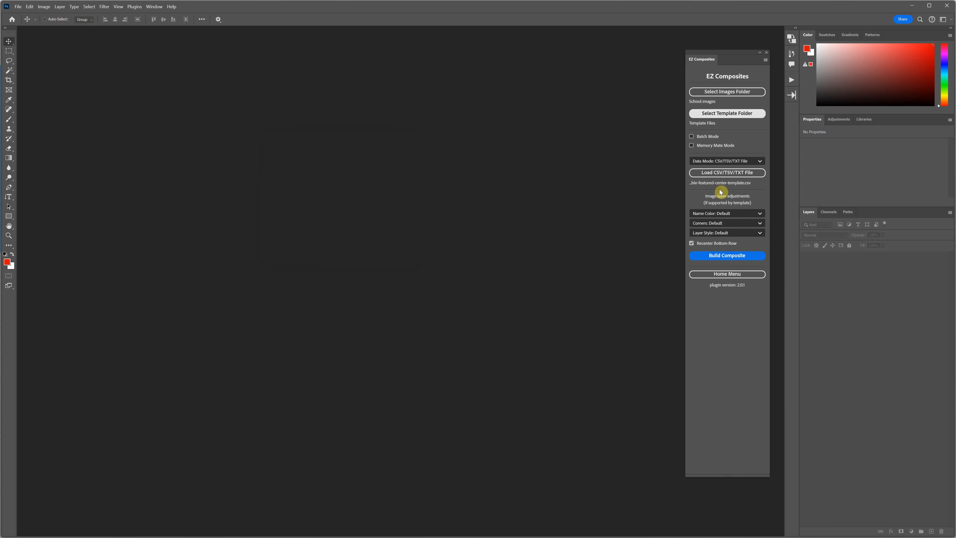
Step: Enable Batch Mode with the Desktop's Save folder as the save folder, and build and save the composites
click(692, 137)
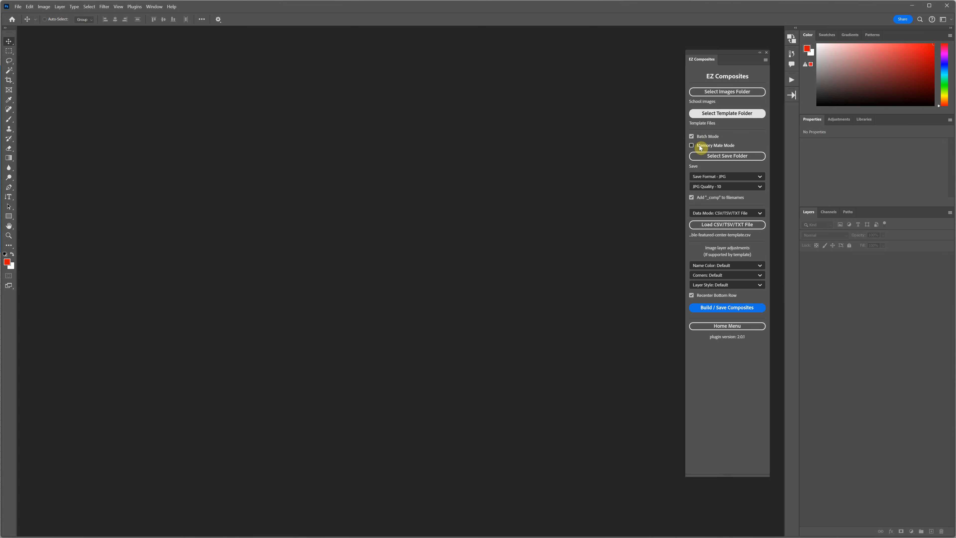
click(707, 155)
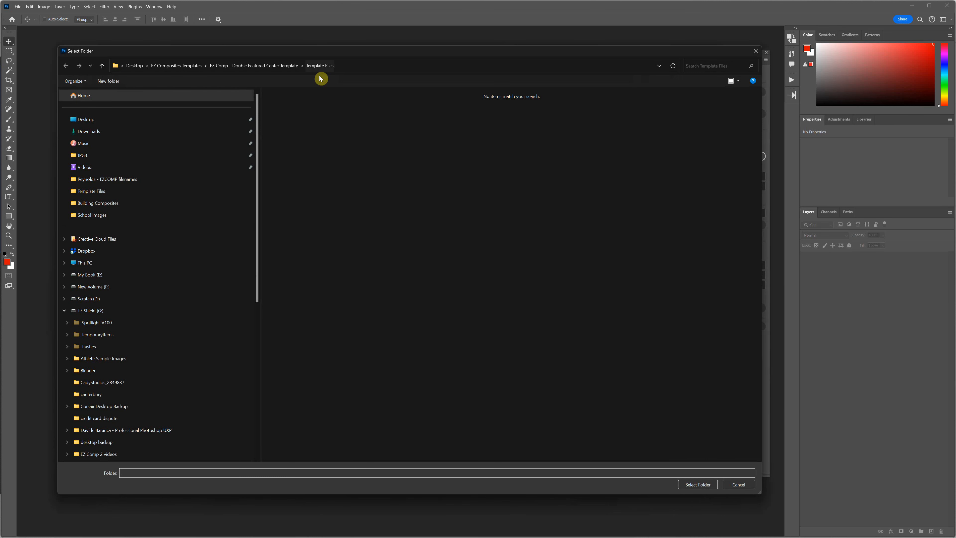
click(128, 65)
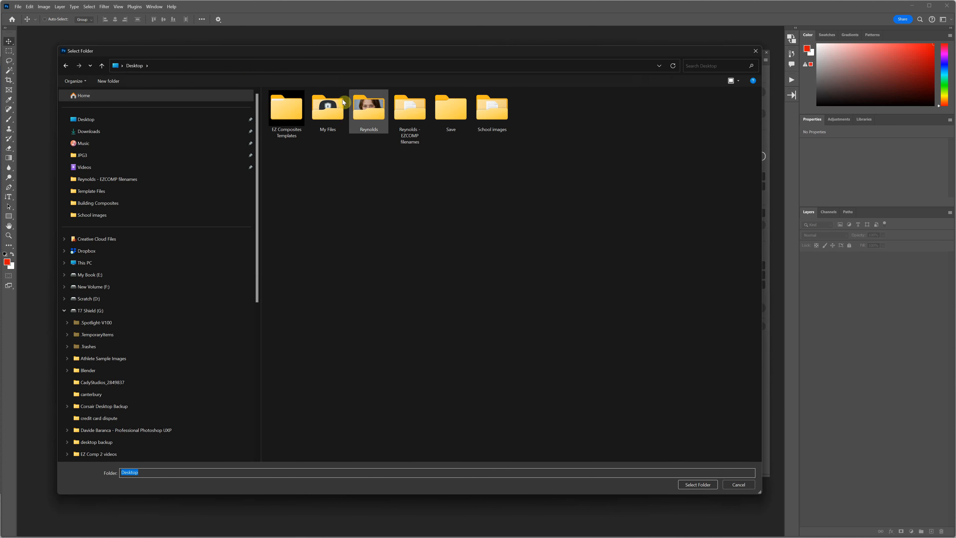
double_click(462, 116)
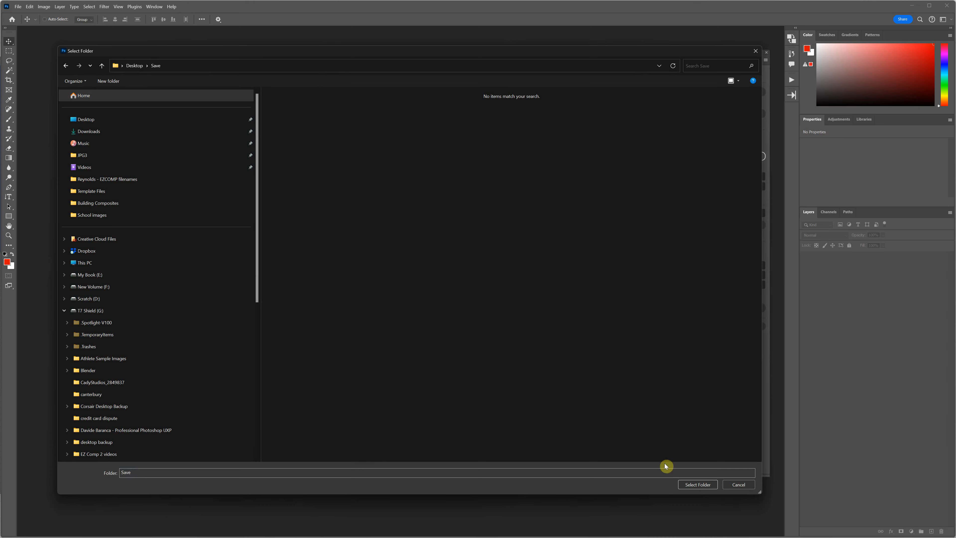
click(689, 485)
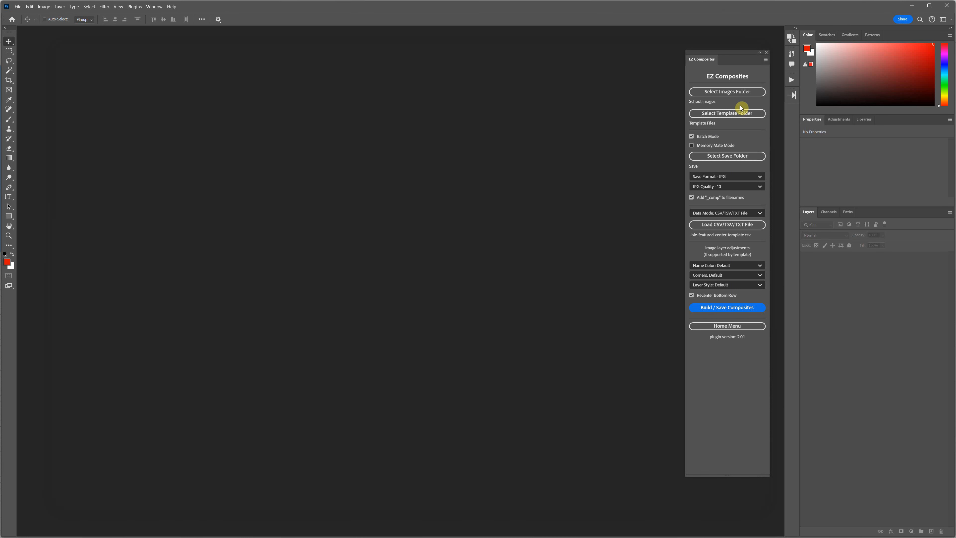
click(734, 311)
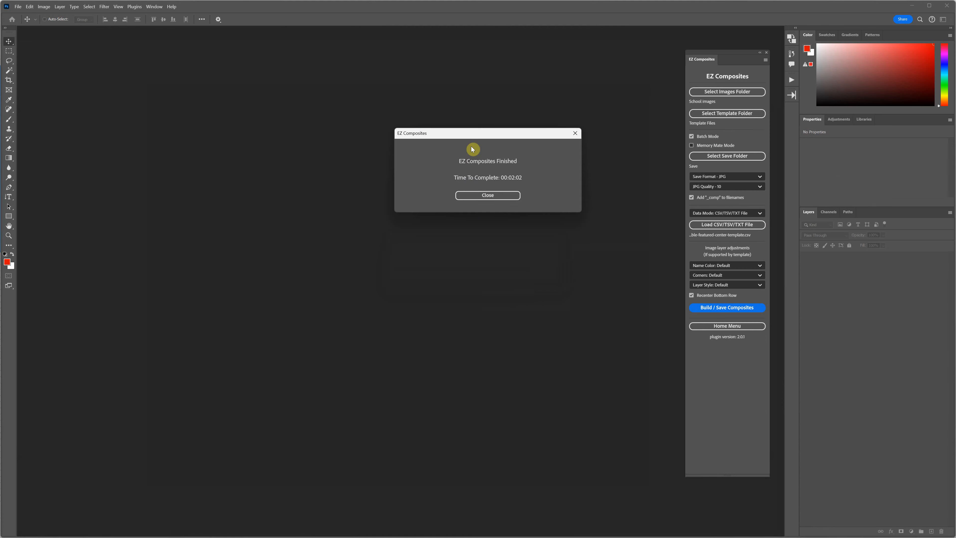
click(480, 194)
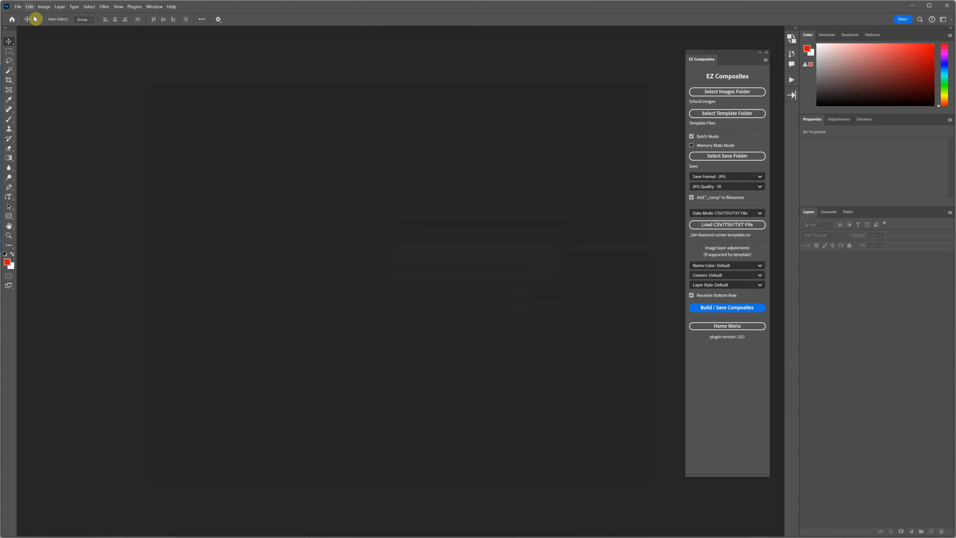
Step: Open Reynolds_comp.jpg and Sanders_comp.jpg together from the Desktop's Save folder
click(19, 7)
click(23, 22)
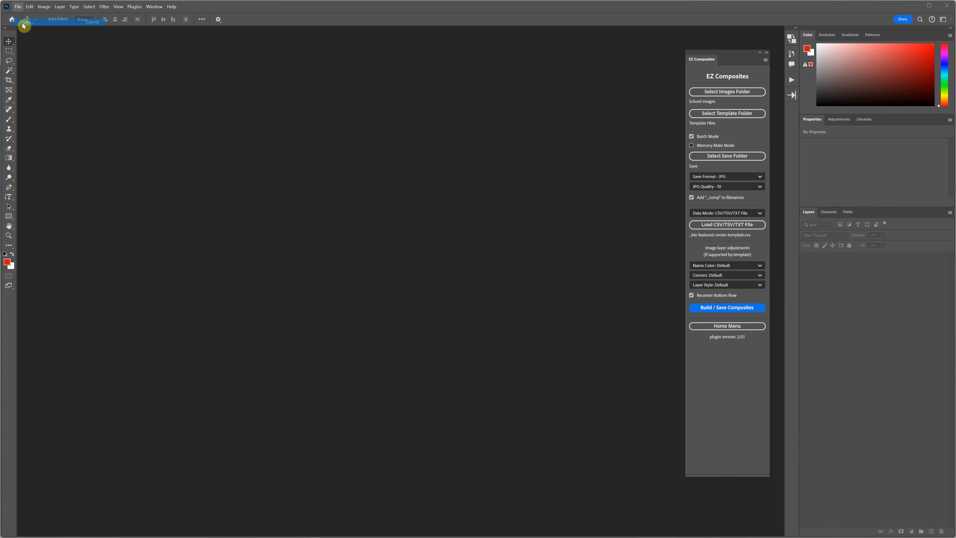
click(289, 112)
ctrl+click(333, 113)
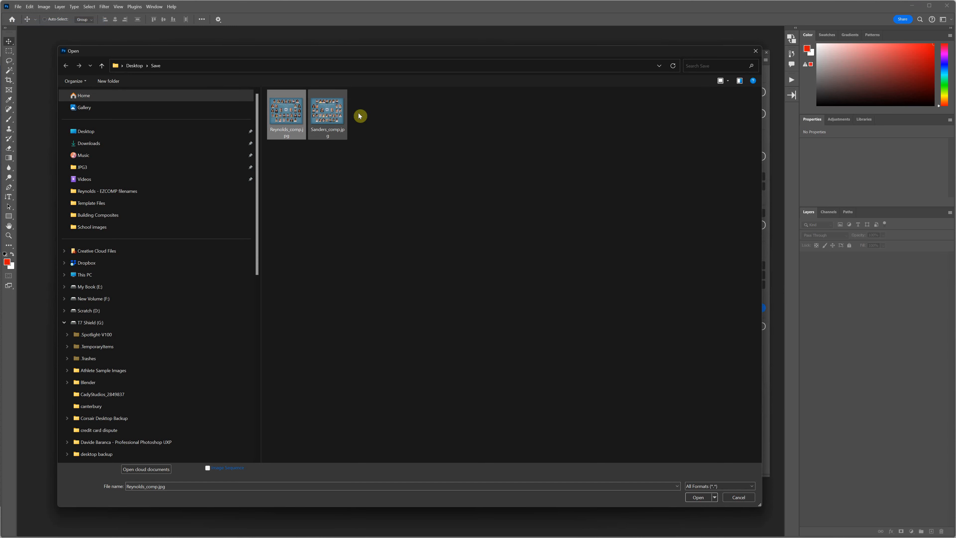
click(696, 497)
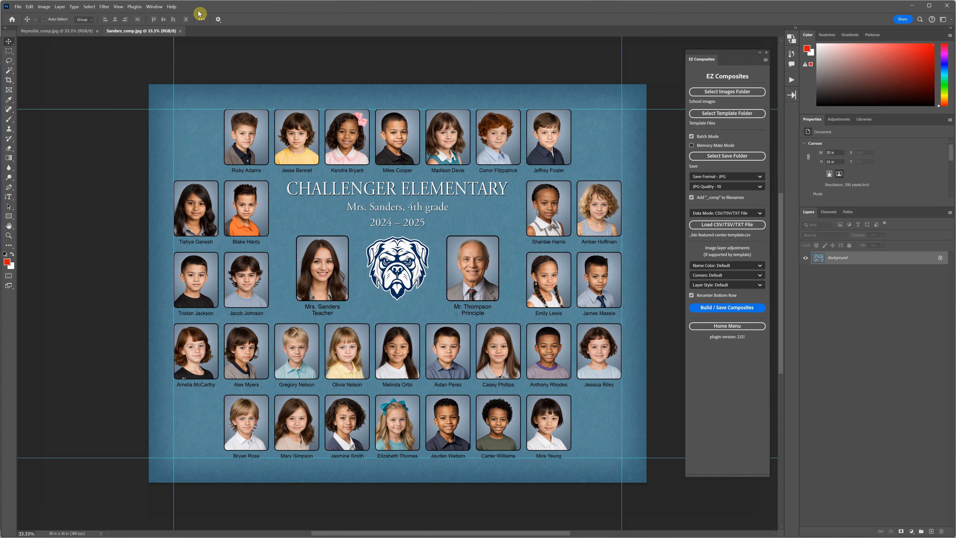
Step: Compare both class composites with the teacher and principal rows in the LibreOffice Calc data sheet, and return to Photoshop
click(73, 32)
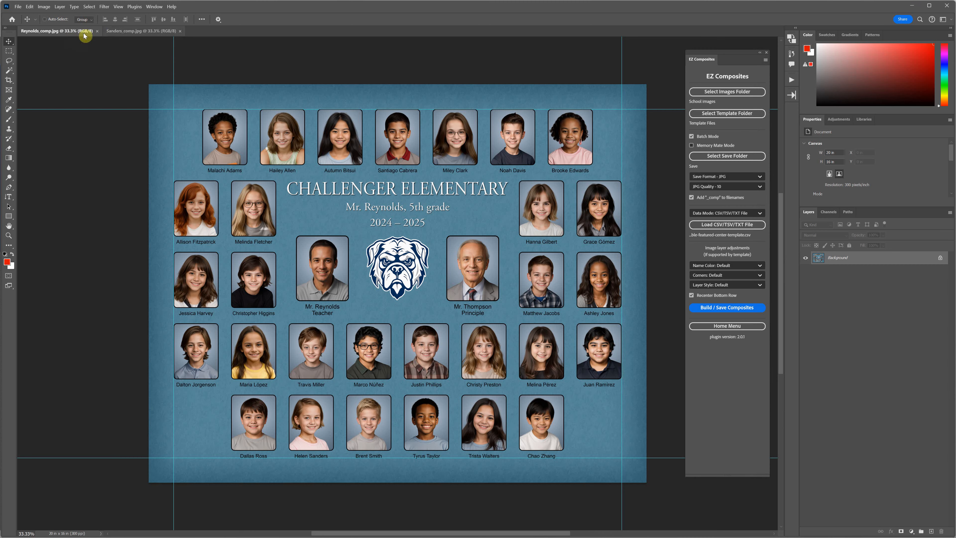
click(120, 33)
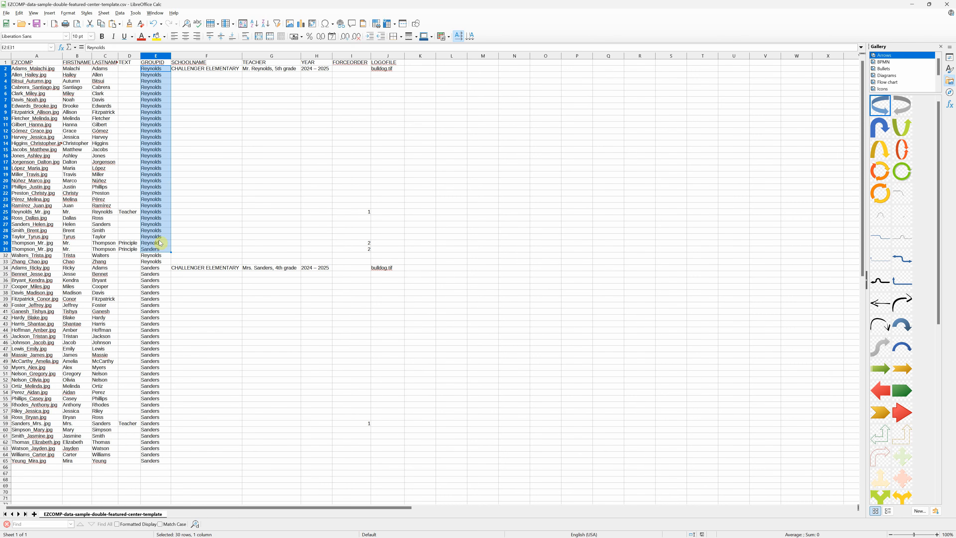
key(alt+Tab)
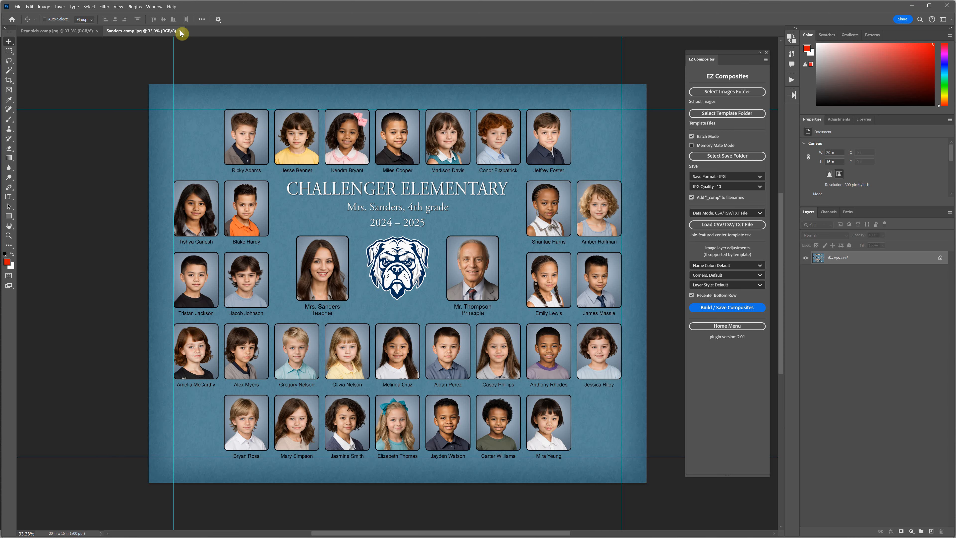
key(alt+Tab)
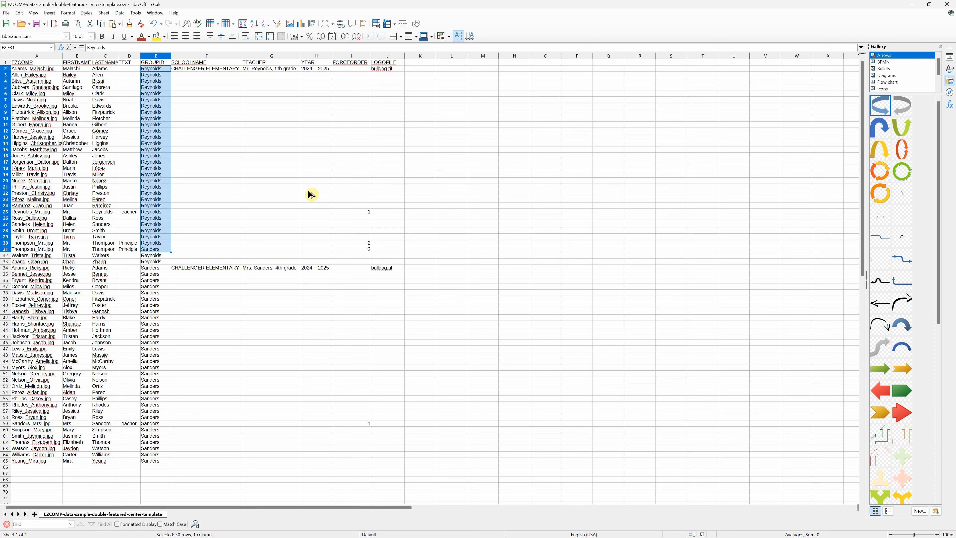
click(128, 251)
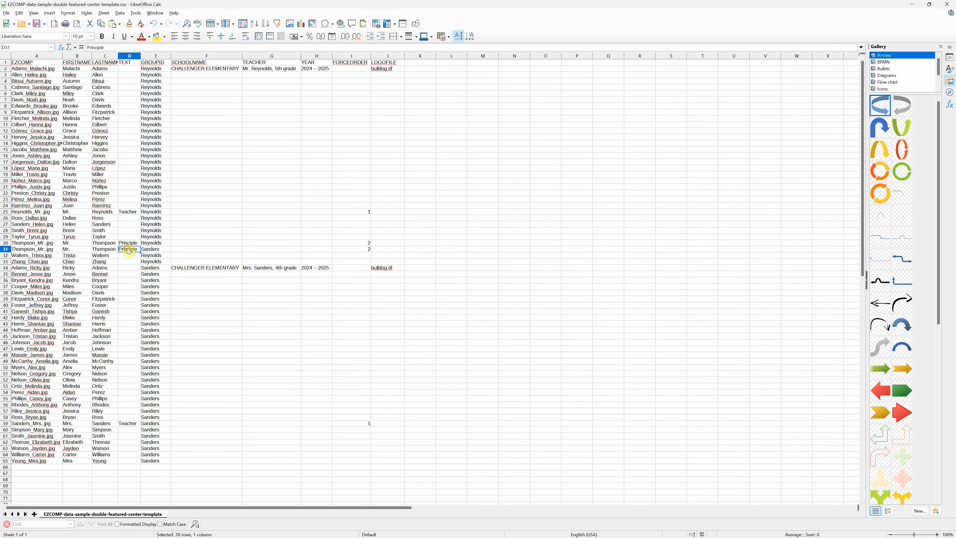
key(alt+Tab)
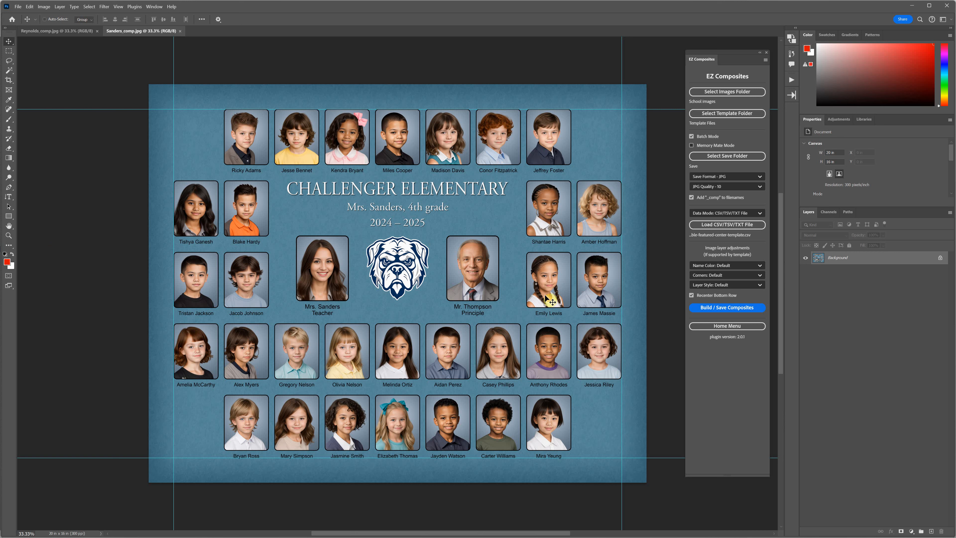
Step: Close the Reynolds_comp.jpg and Sanders_comp.jpg documents
click(97, 31)
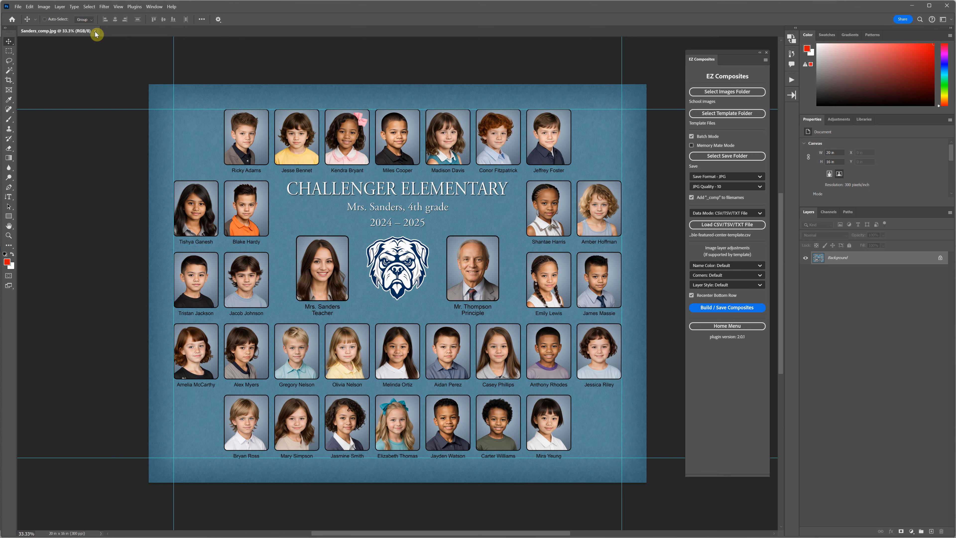
click(95, 31)
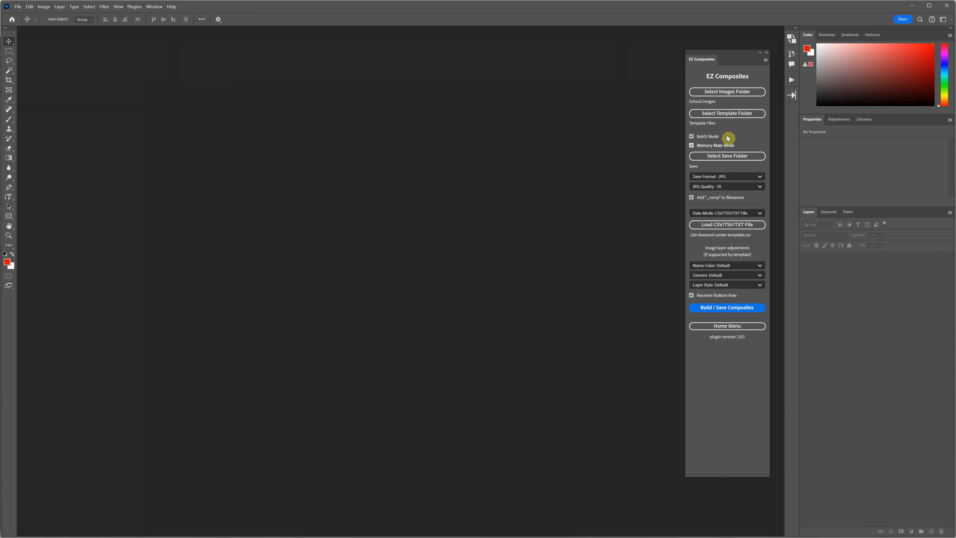
Step: Set the template folder to Template Files inside EZ Comp - Memory Mate Edge Template, in the Desktop's EZ Composites Templates folder
click(727, 113)
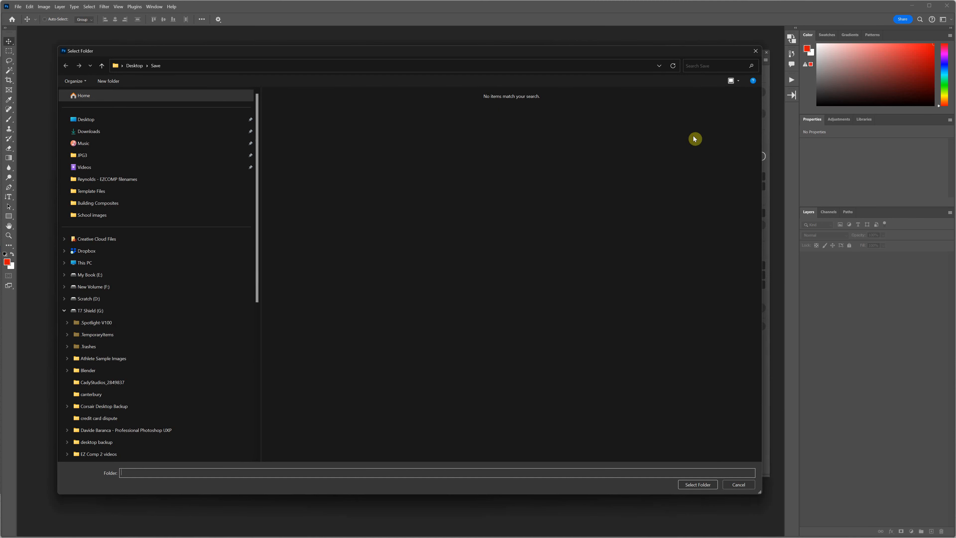
click(130, 67)
click(279, 109)
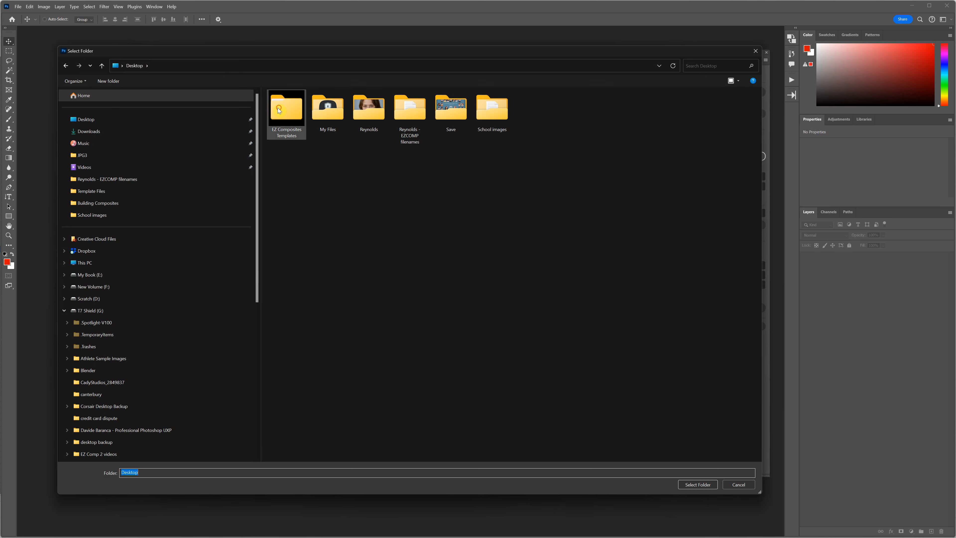
double_click(278, 110)
click(278, 107)
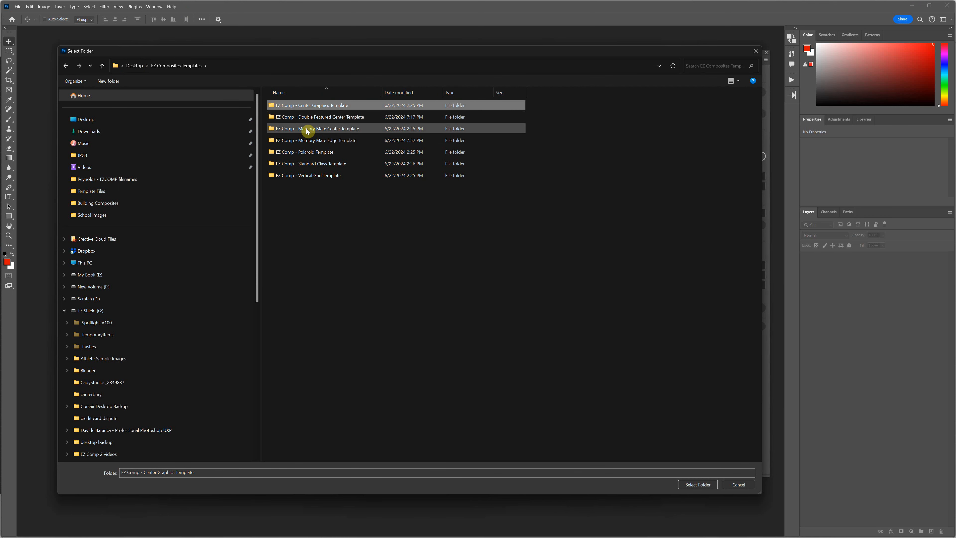
double_click(316, 140)
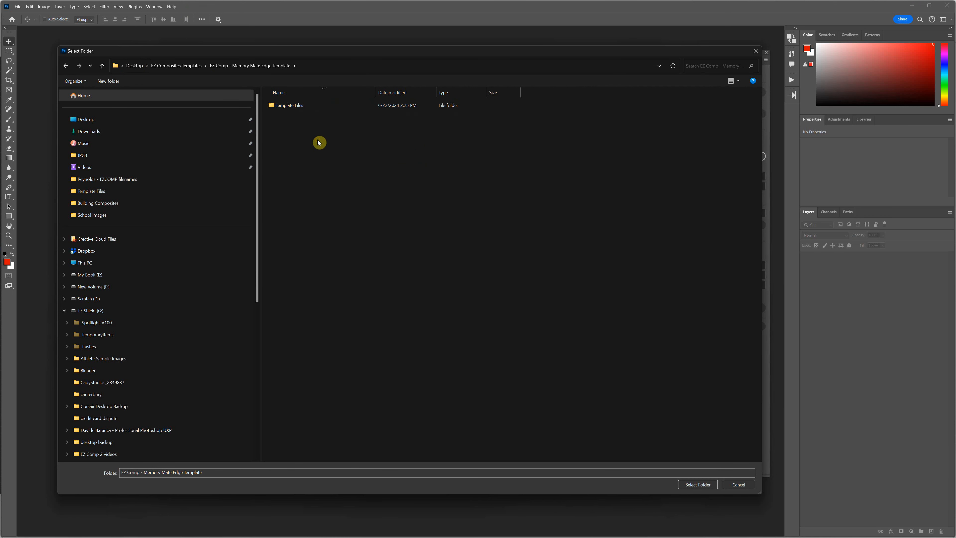
click(277, 107)
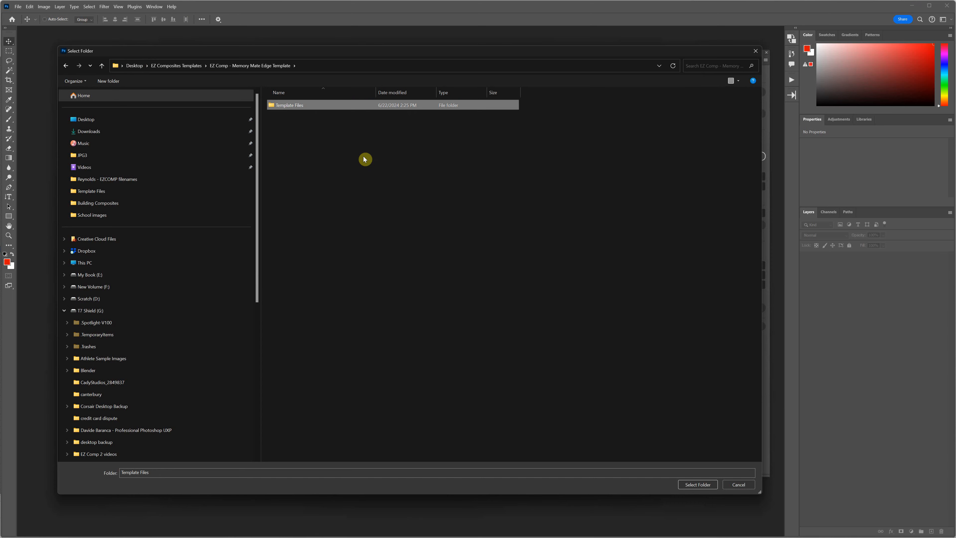
double_click(322, 108)
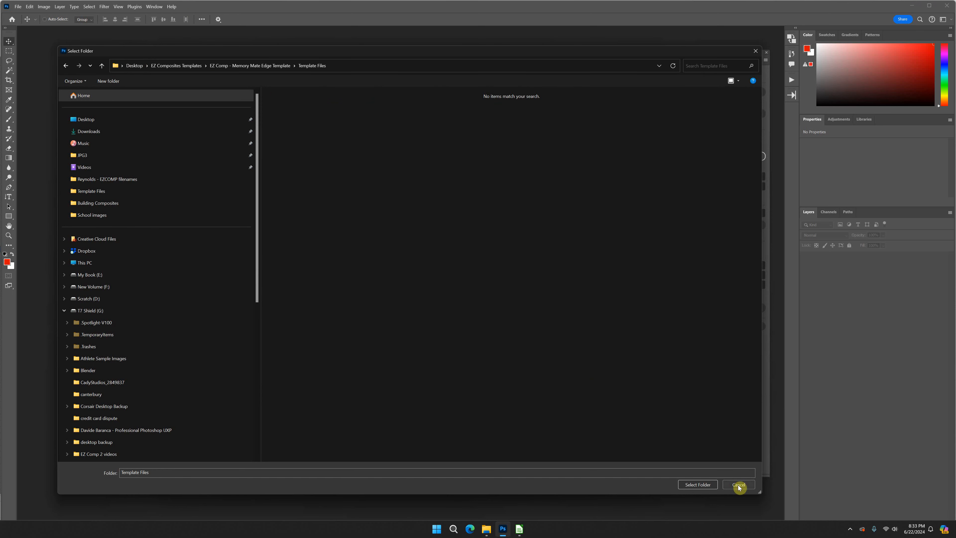
click(700, 484)
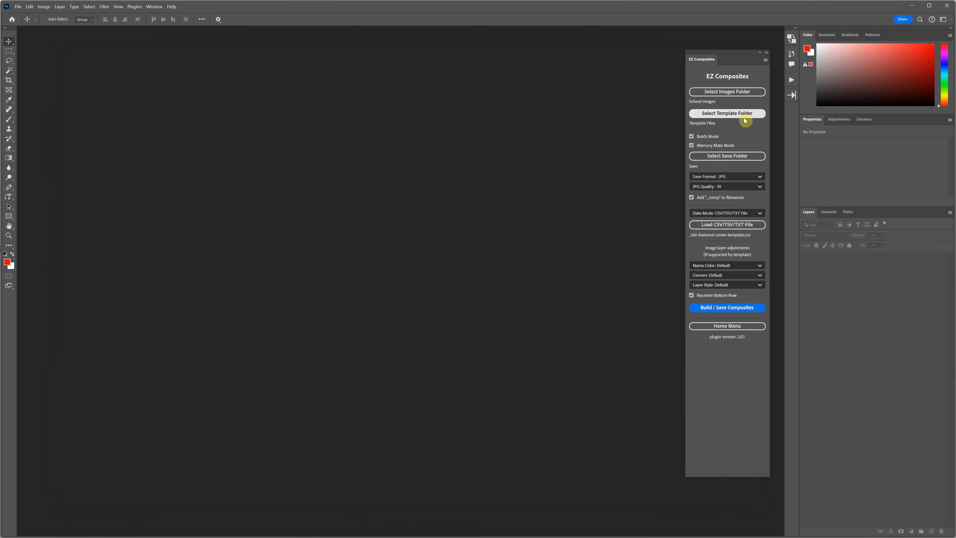
Step: Load the data file EZCOMP-data-mm.csv from the Desktop's School Images folder into EZ Composites
click(734, 224)
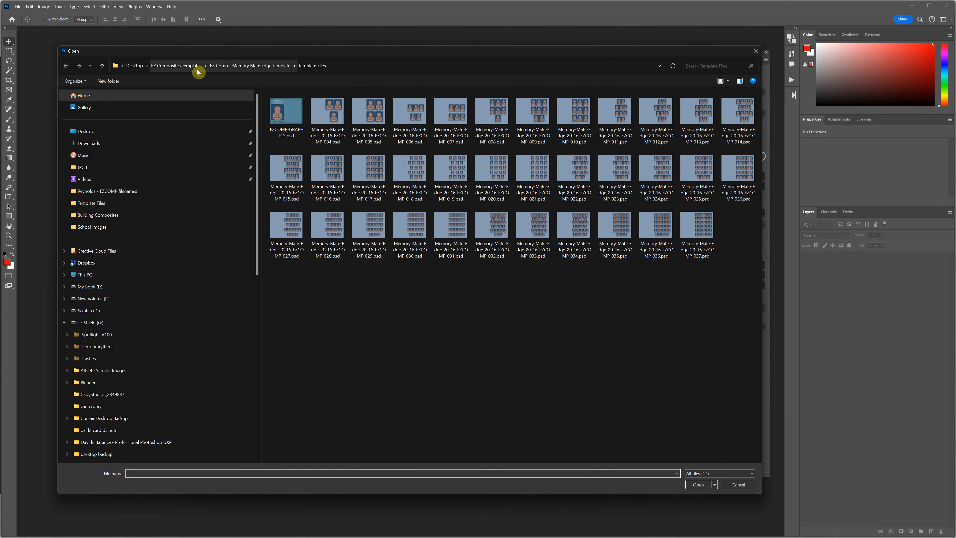
click(180, 68)
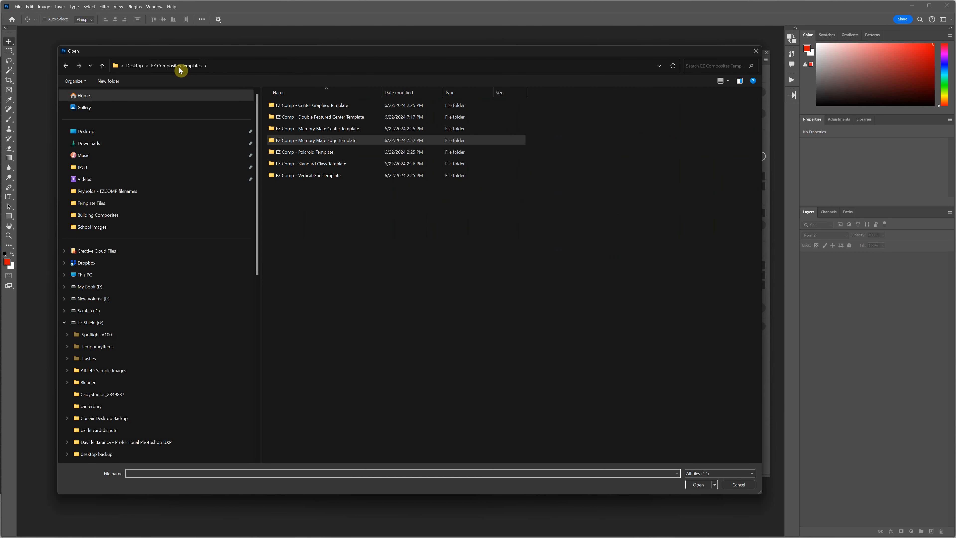
click(130, 68)
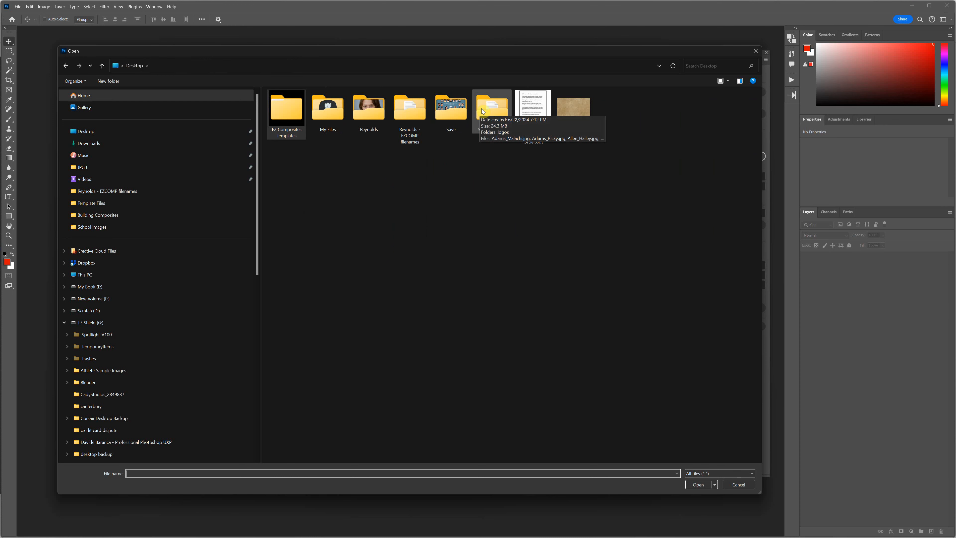
double_click(495, 113)
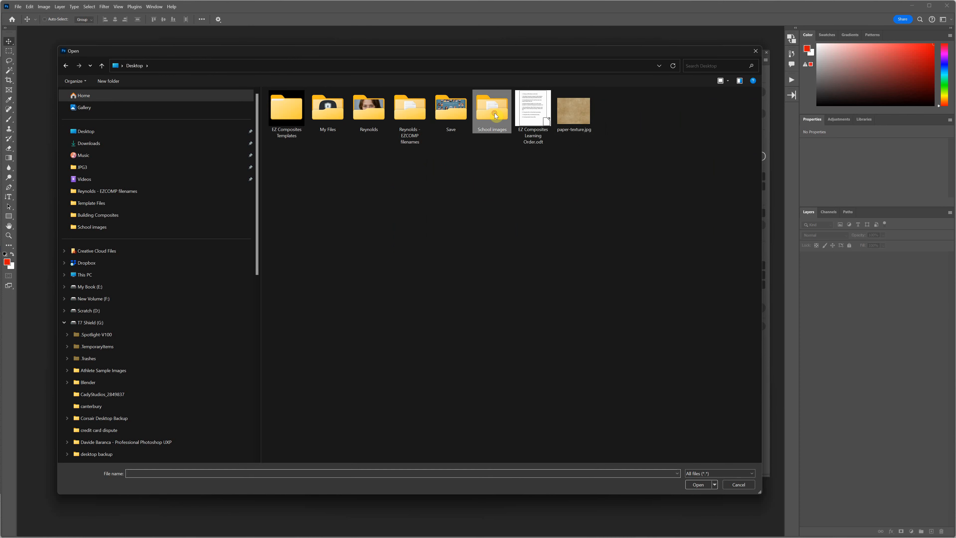
double_click(416, 171)
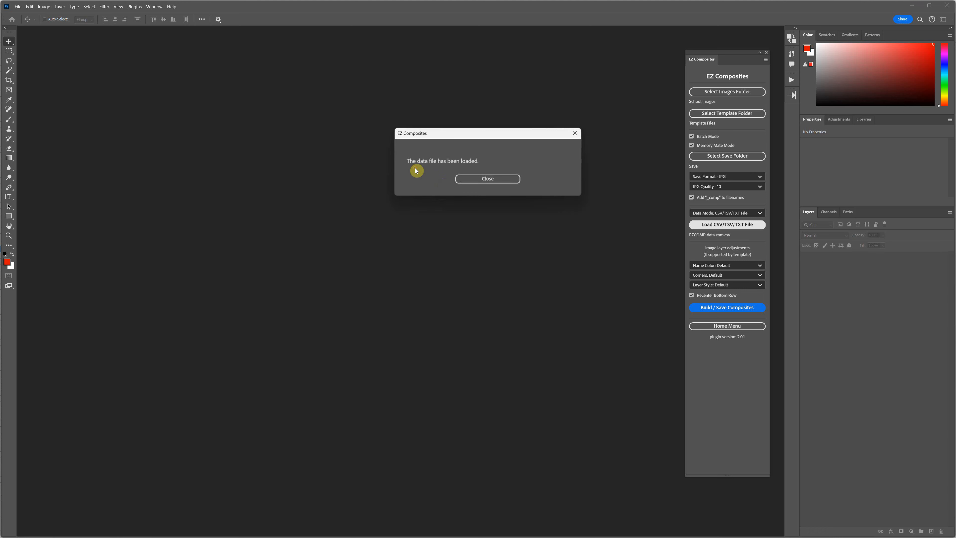
click(469, 179)
Step: Switch to EZCOMP-data-mm.csv in LibreOffice Calc and examine the GROUPTEXT1, TEACHER and YEAR columns and the Sanders and Reynolds group IDs
key(alt+Tab)
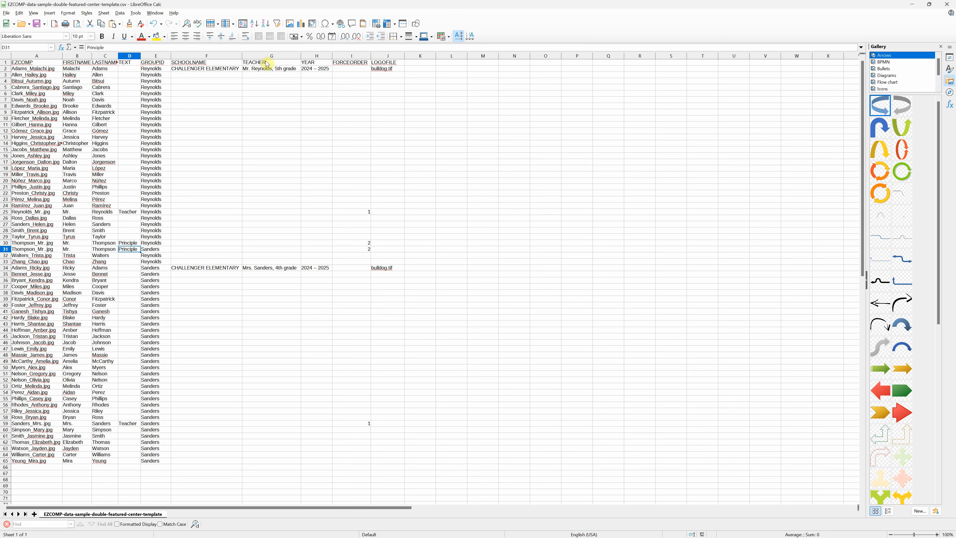
click(155, 13)
click(193, 46)
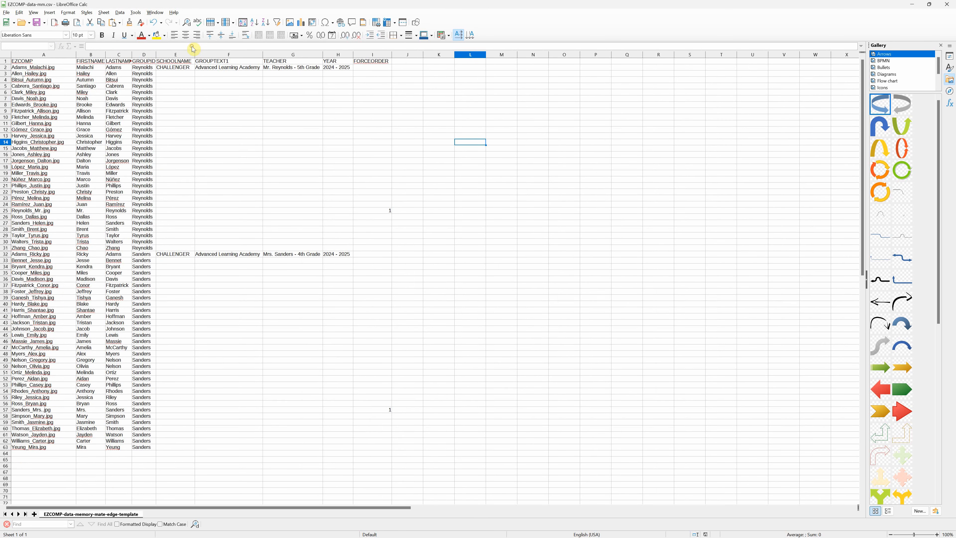
drag(335, 59, 252, 64)
click(228, 58)
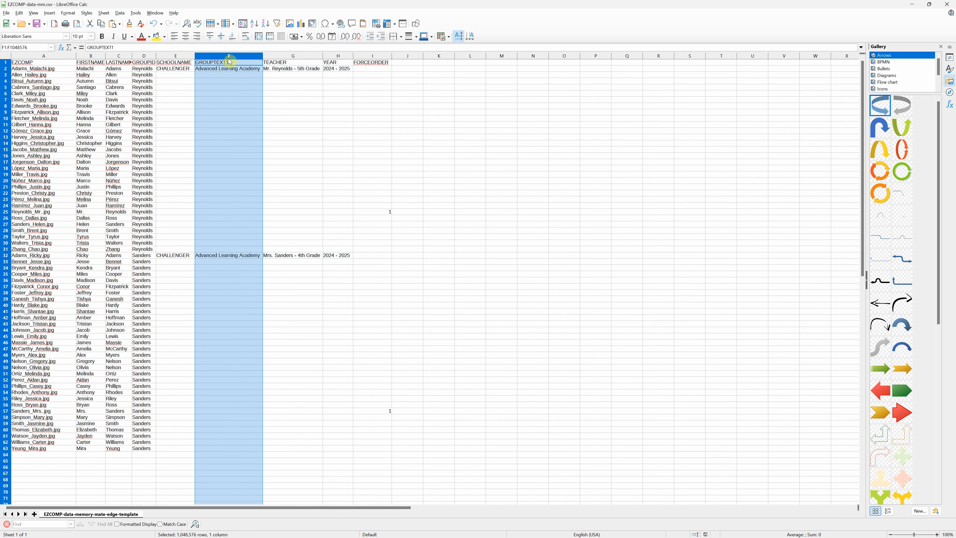
click(227, 63)
click(283, 62)
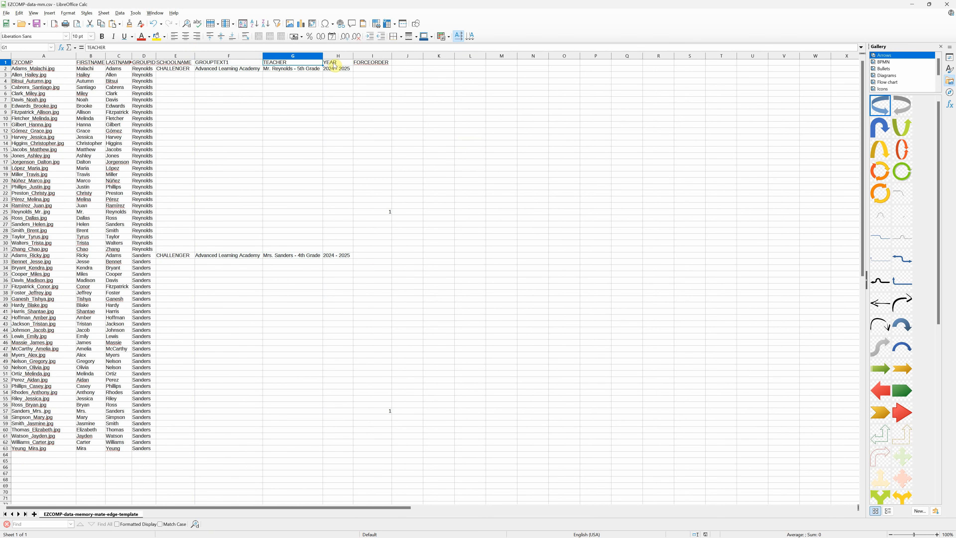
click(220, 70)
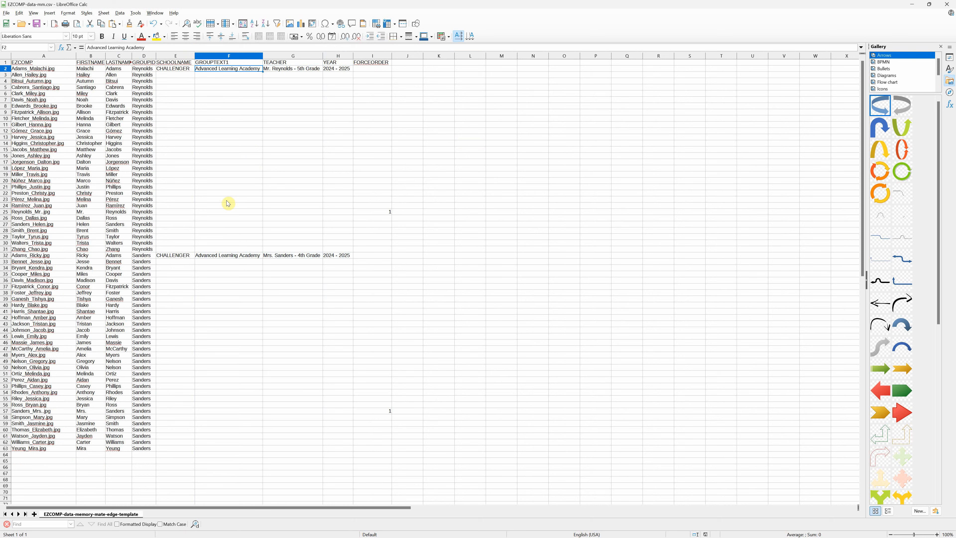
drag(142, 256, 142, 442)
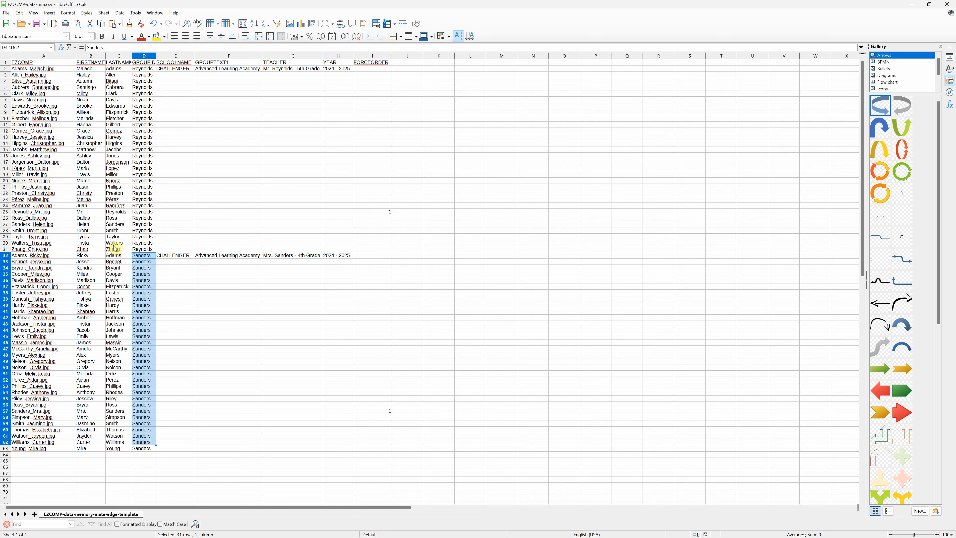
drag(144, 249, 145, 72)
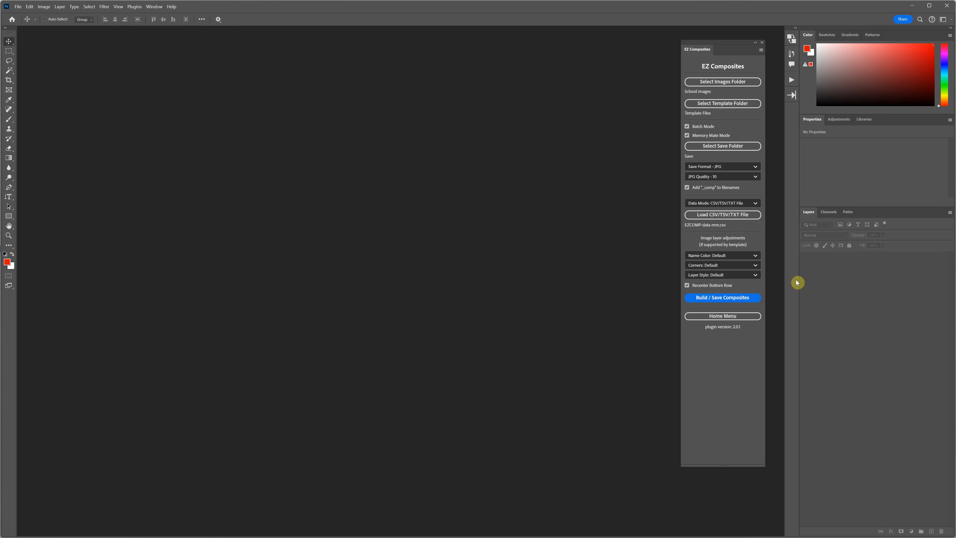
Step: Return to Photoshop and build and save the Memory Mate composites with the loaded data and template
click(729, 298)
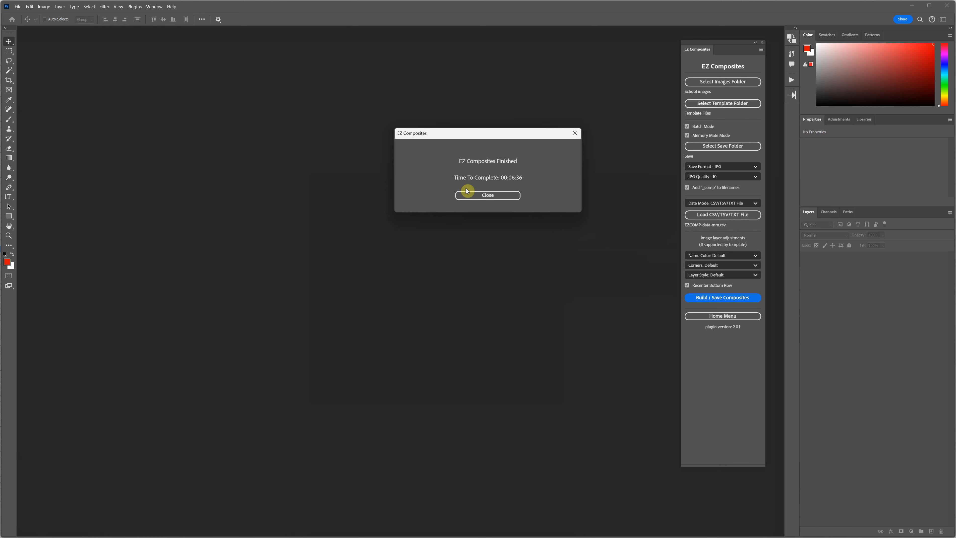
click(503, 196)
Step: Switch to the Save folder in File Explorer and open the first student's Memory Mate composite in the image viewer
key(alt+Tab)
key(alt+Tab)
key(alt+Tab)
key(alt+Tab)
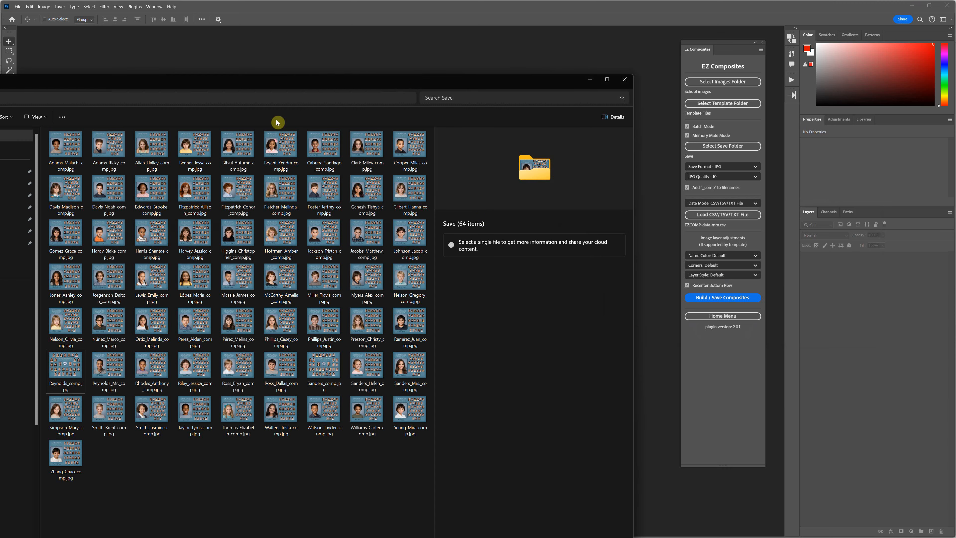
drag(378, 88, 509, 58)
double_click(196, 117)
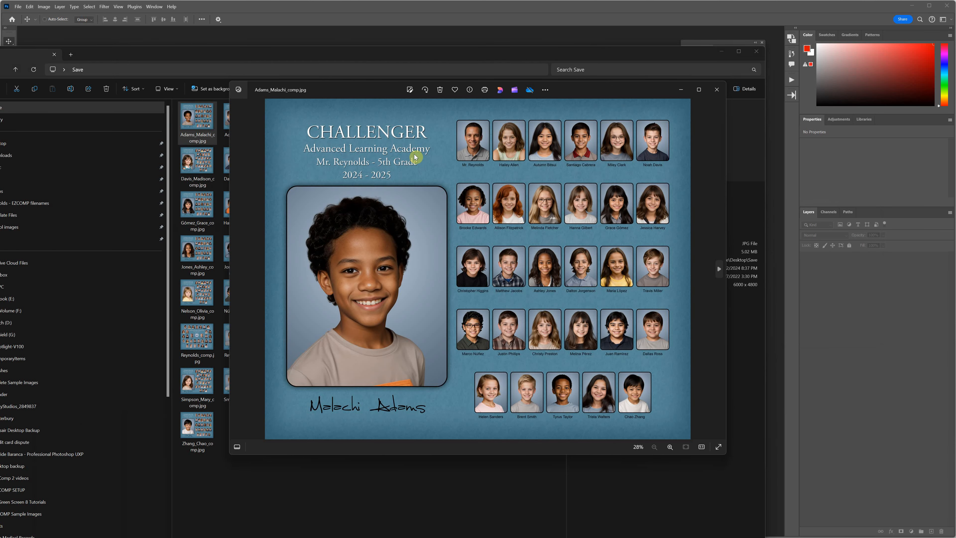
Step: Page through the student composites, checking each featured portrait, name and class grid, and close the image viewer
key(Right)
key(Right)
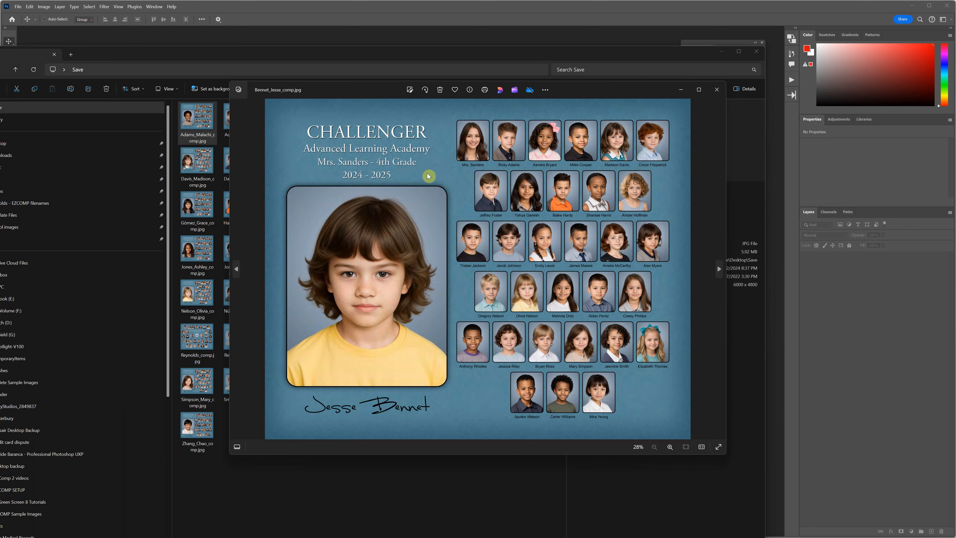
key(Right)
key(Right)
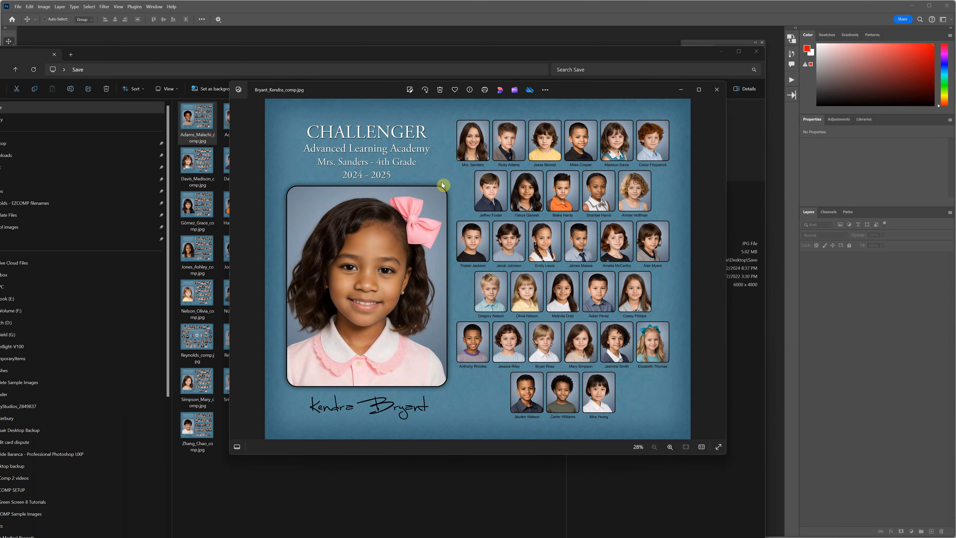
key(Right)
key(Right)
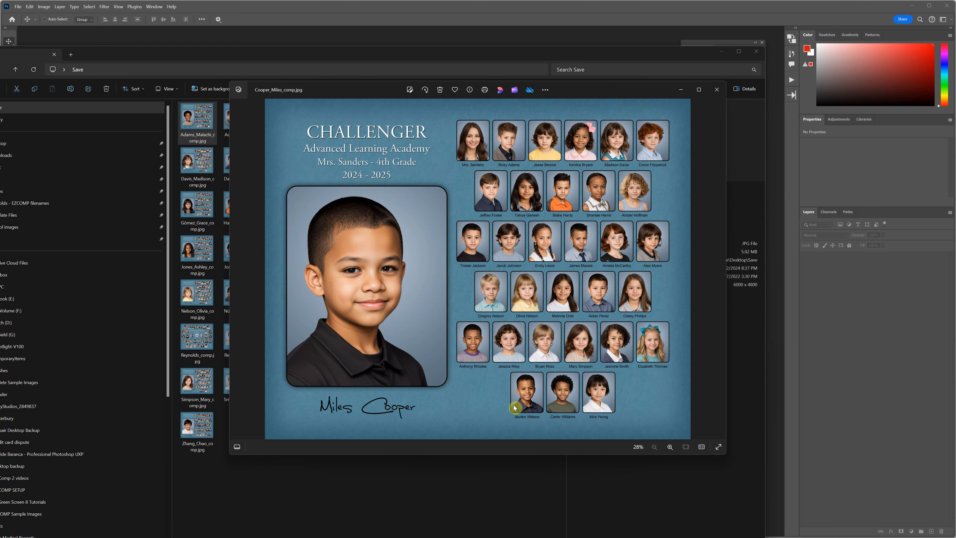
key(Right)
key(Right)
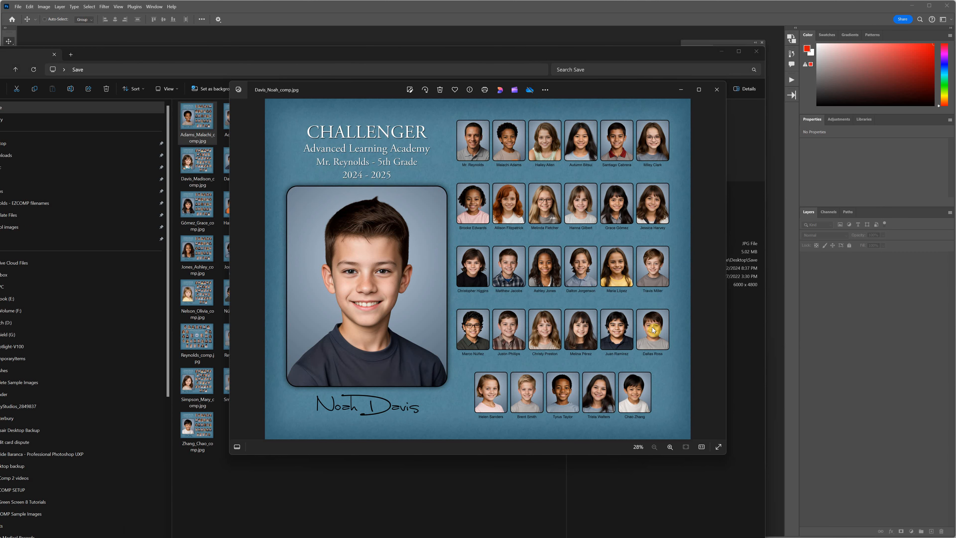
key(Right)
key(Right)
key(Right)
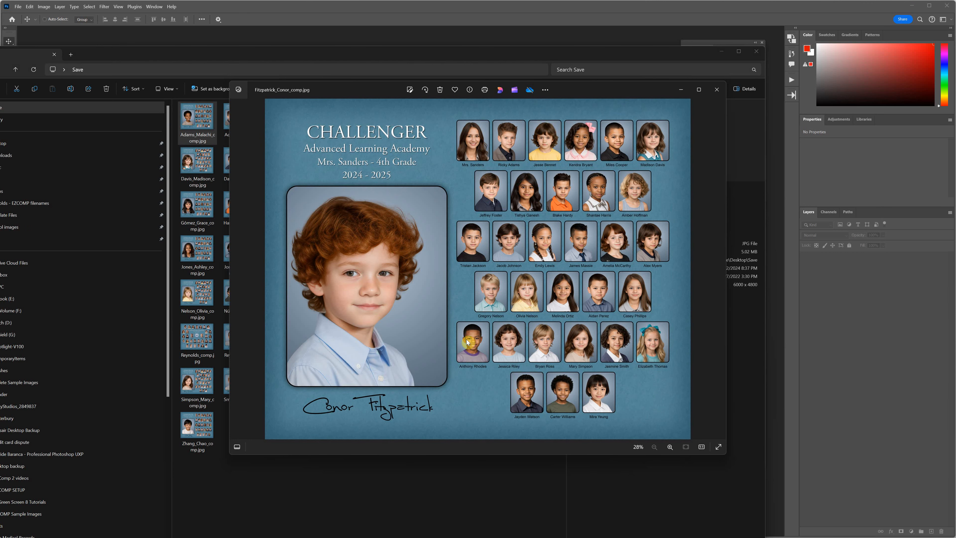
key(Right)
key(Right)
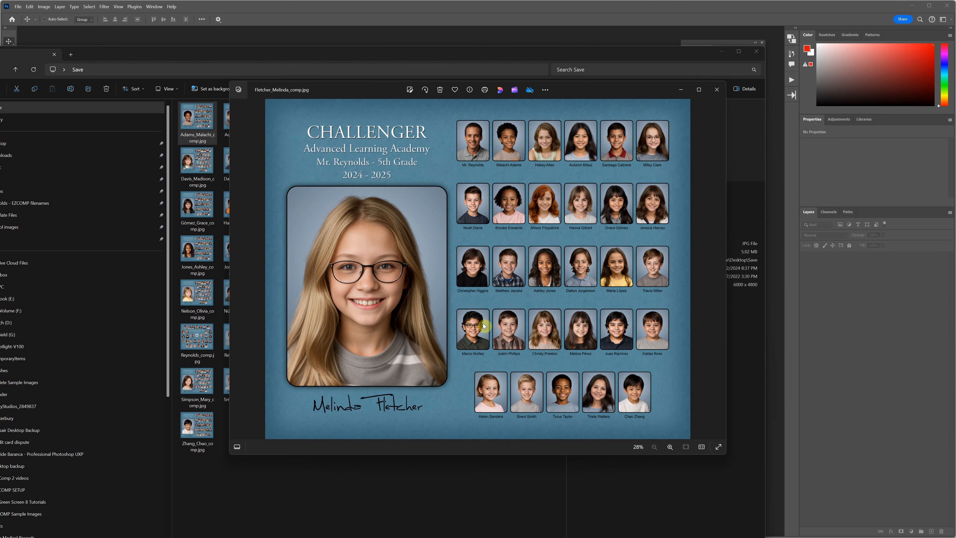
key(Right)
key(Right)
key(Right)
key(Right)
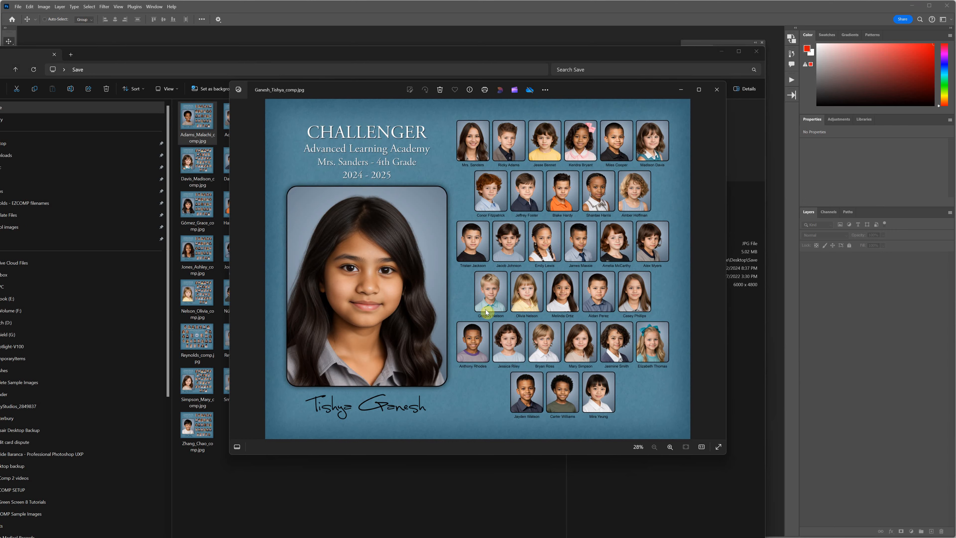
key(Right)
key(Right)
key(Right)
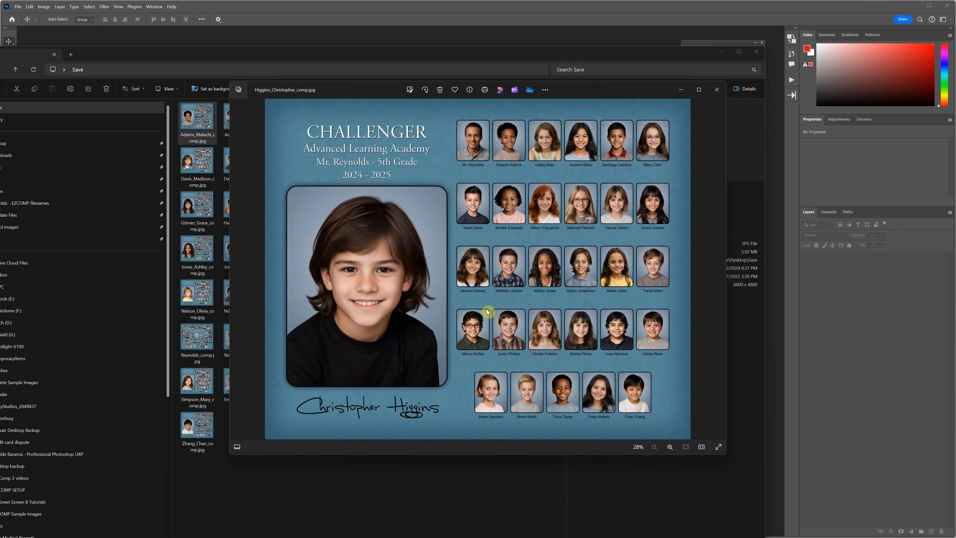
key(Right)
key(Right)
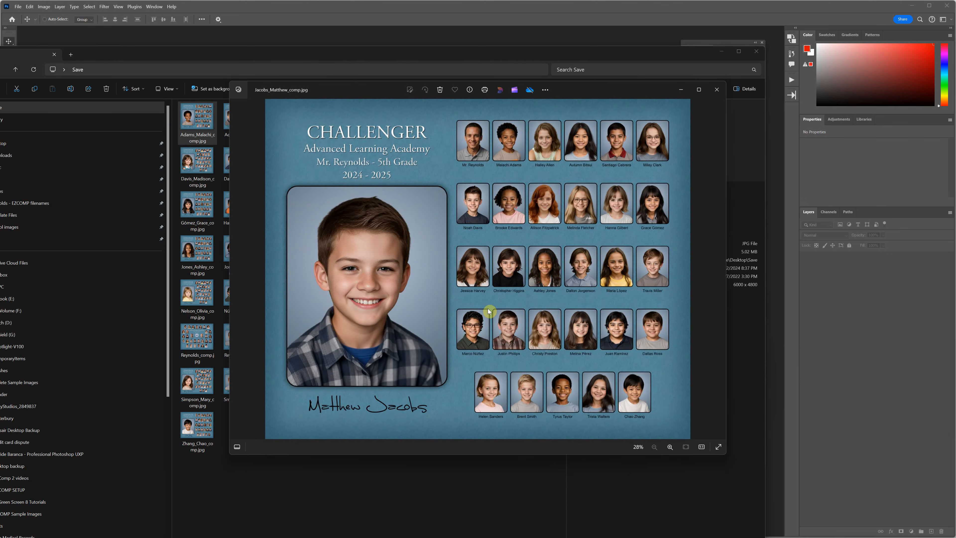
click(711, 112)
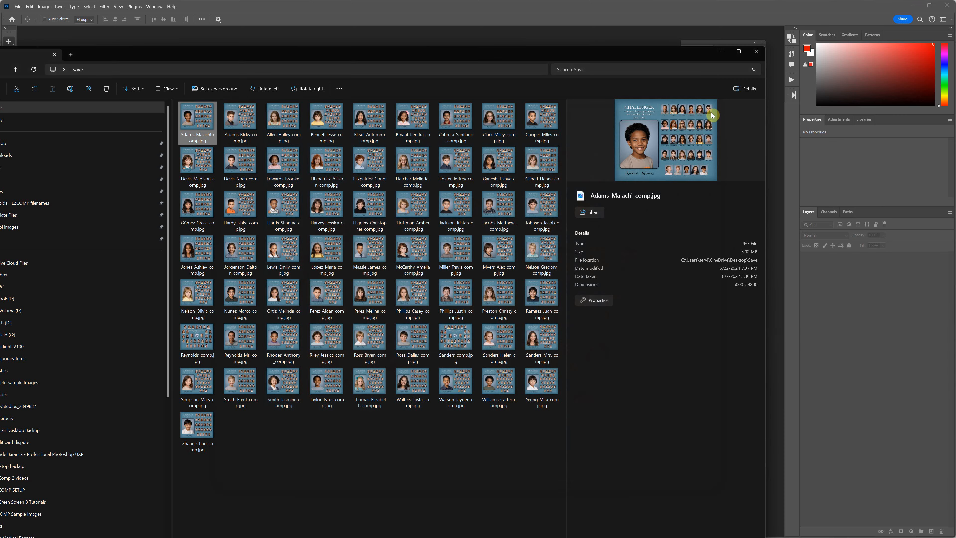